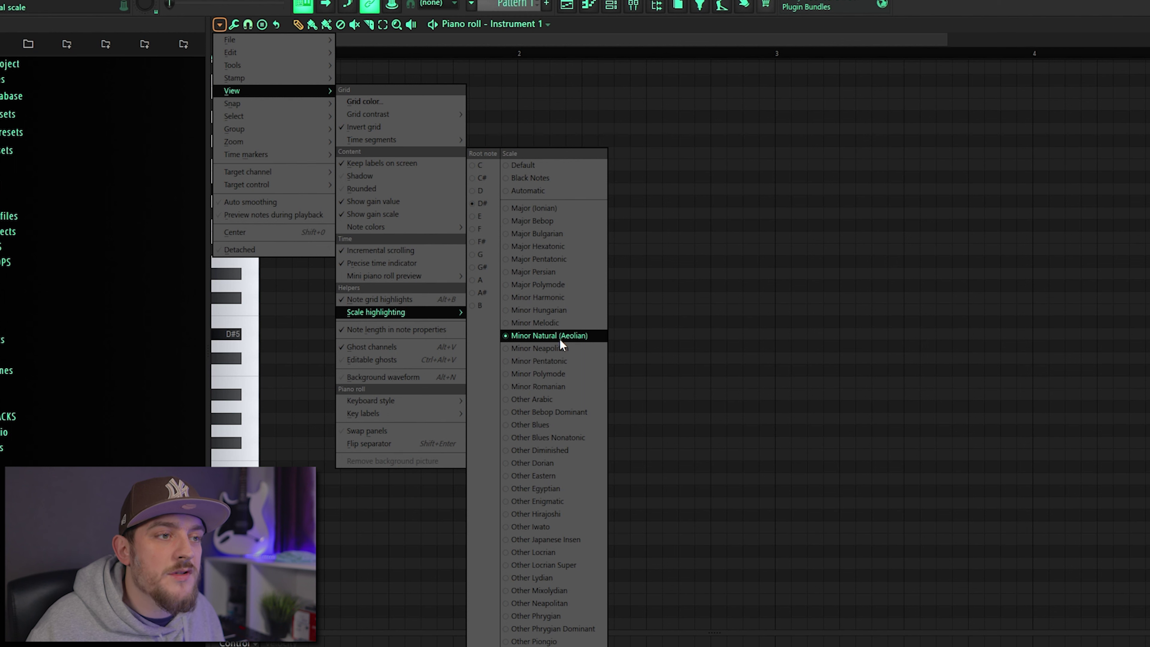
Apply piano-roll scale highlighting with root D# and Minor Natural (Aeolian) mode.
{"action": "left_click", "coordinate": [477, 202]}
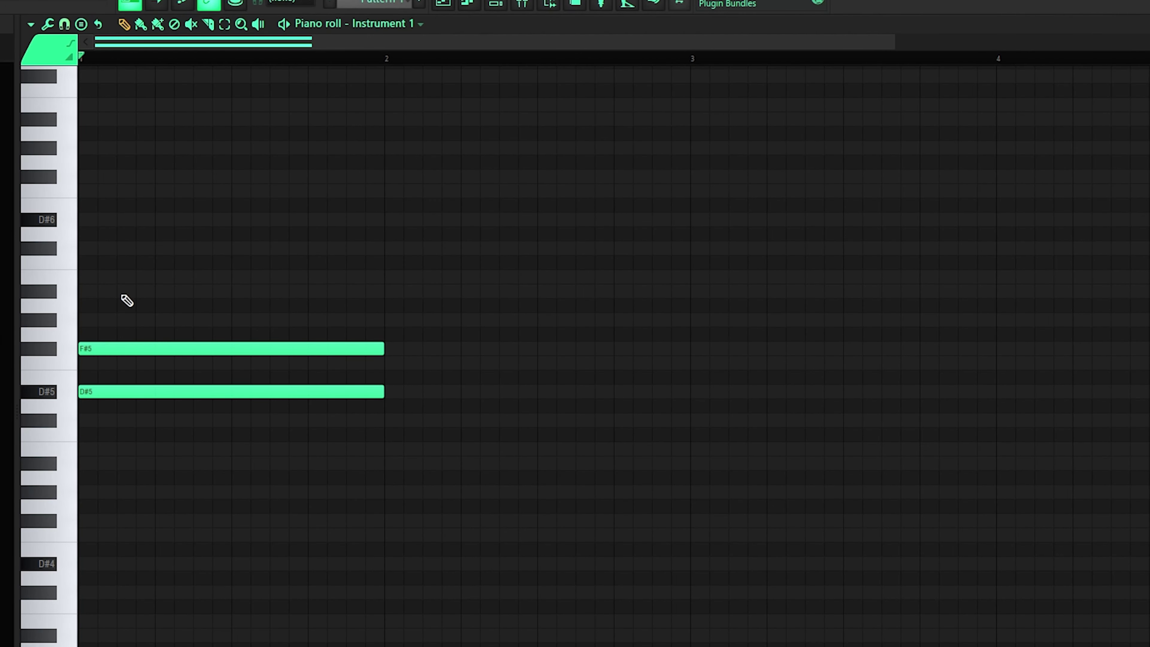
Complete the bar-1 chord with A#5 and a D#4 bass, then duplicate it into bar 2 with B5 on top.
{"action": "left_click", "coordinate": [123, 291]}
{"action": "left_click", "coordinate": [120, 564]}
{"action": "key", "text": "ctrl+b"}
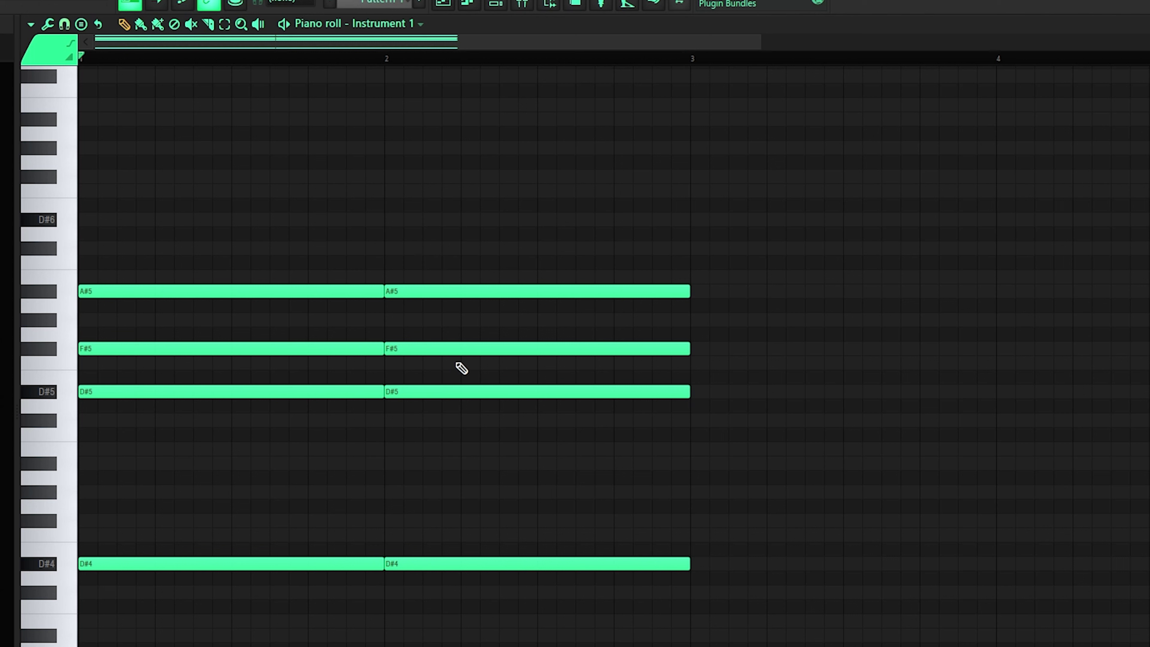
{"action": "left_click_drag", "start_coordinate": [460, 291], "coordinate": [460, 276]}
{"action": "key", "text": "space"}
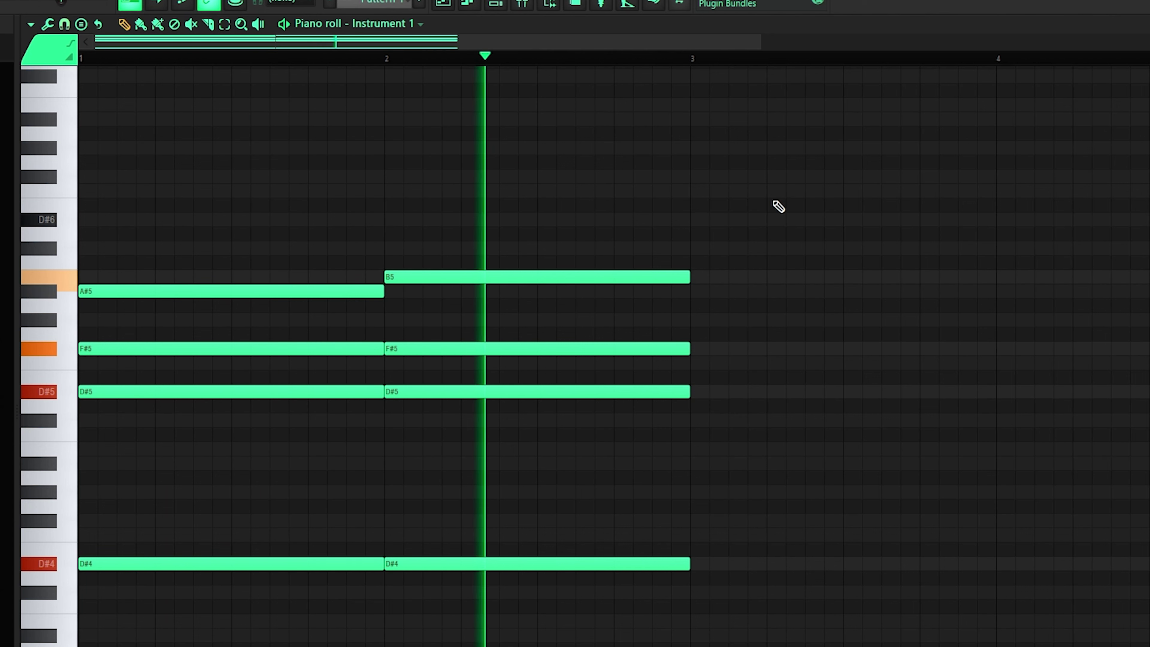
{"action": "key", "text": "ctrl+z"}
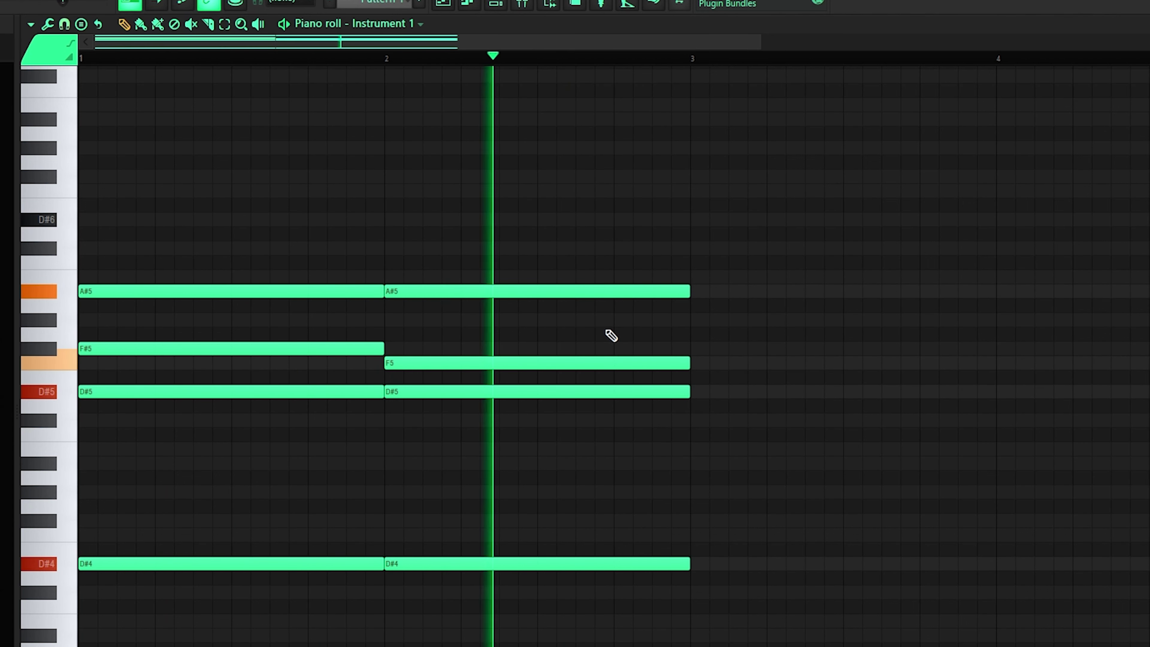
{"action": "key", "text": "space"}
{"action": "left_click_drag", "start_coordinate": [587, 364], "coordinate": [589, 346]}
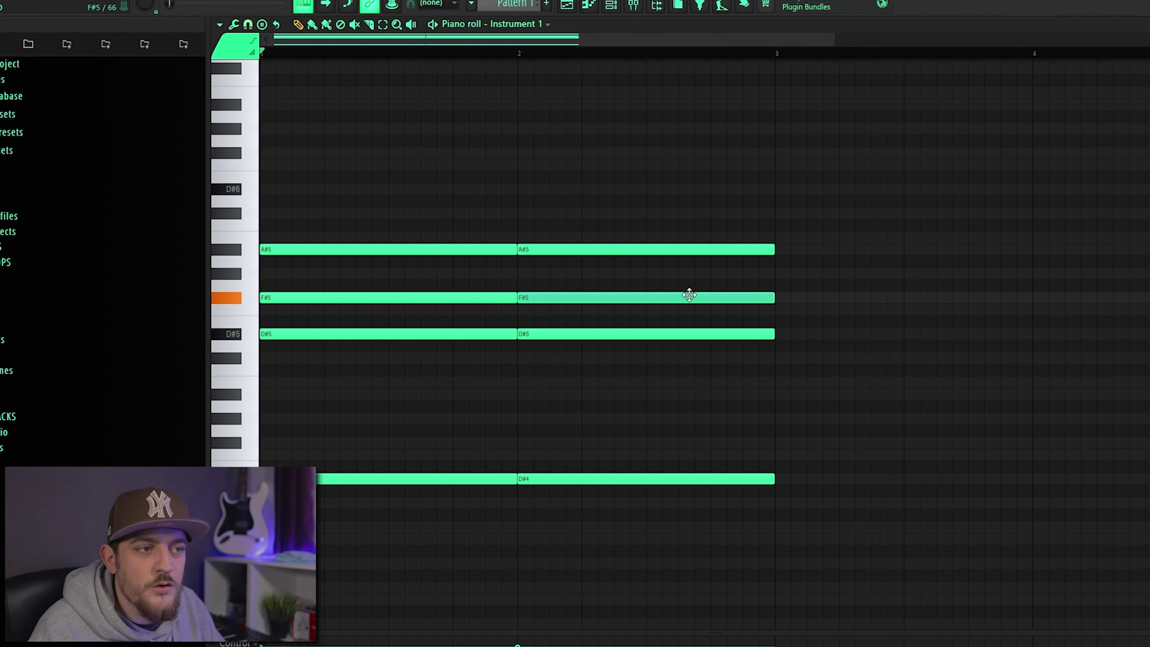
{"action": "left_click_drag", "start_coordinate": [614, 249], "coordinate": [614, 237]}
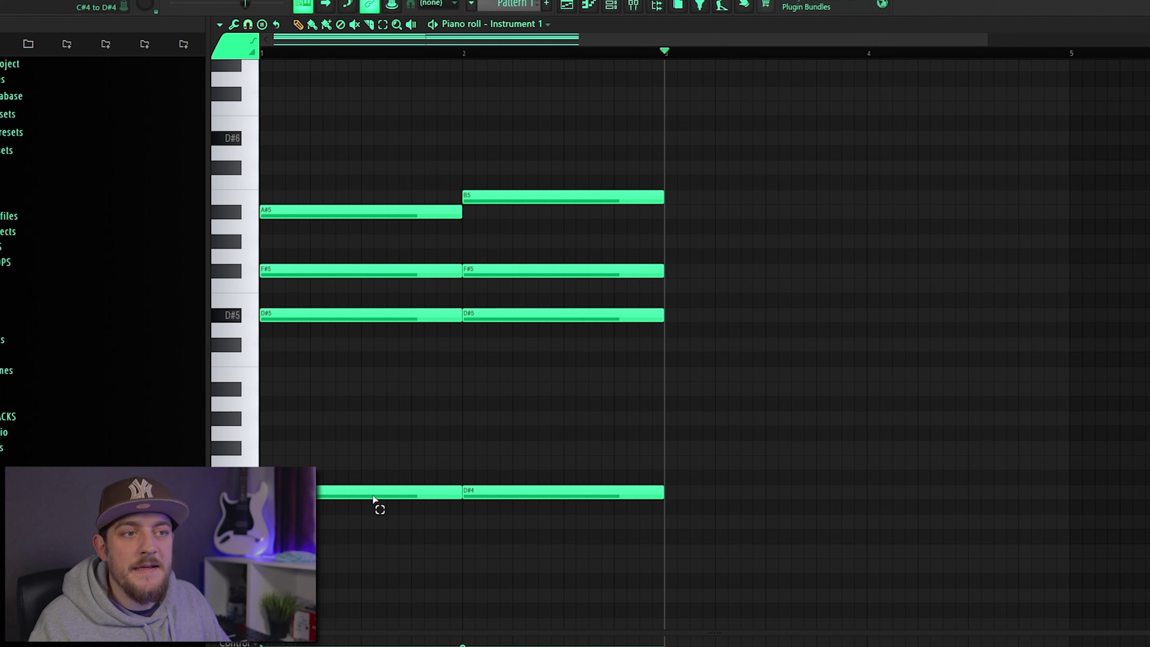
Copy the chord into bars 3 and 4 with B3 and A#3 basses and F5 in bar 4.
{"action": "left_click_drag", "start_coordinate": [377, 506], "coordinate": [747, 229]}
{"action": "left_click", "coordinate": [760, 464]}
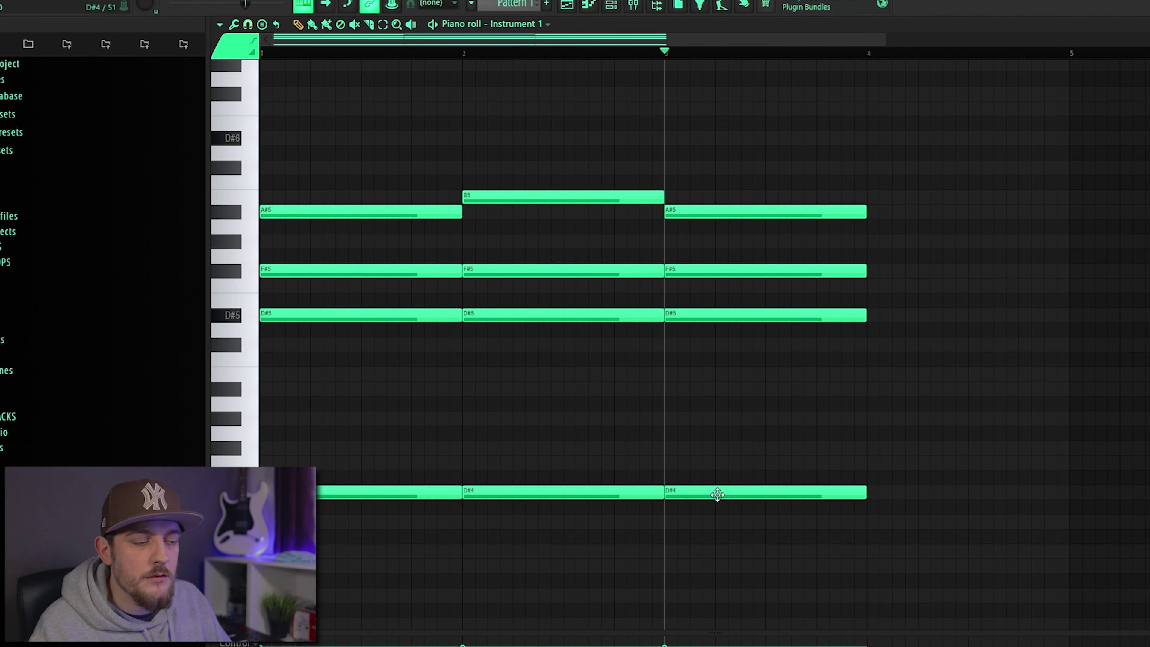
{"action": "left_click_drag", "start_coordinate": [718, 494], "coordinate": [726, 558]}
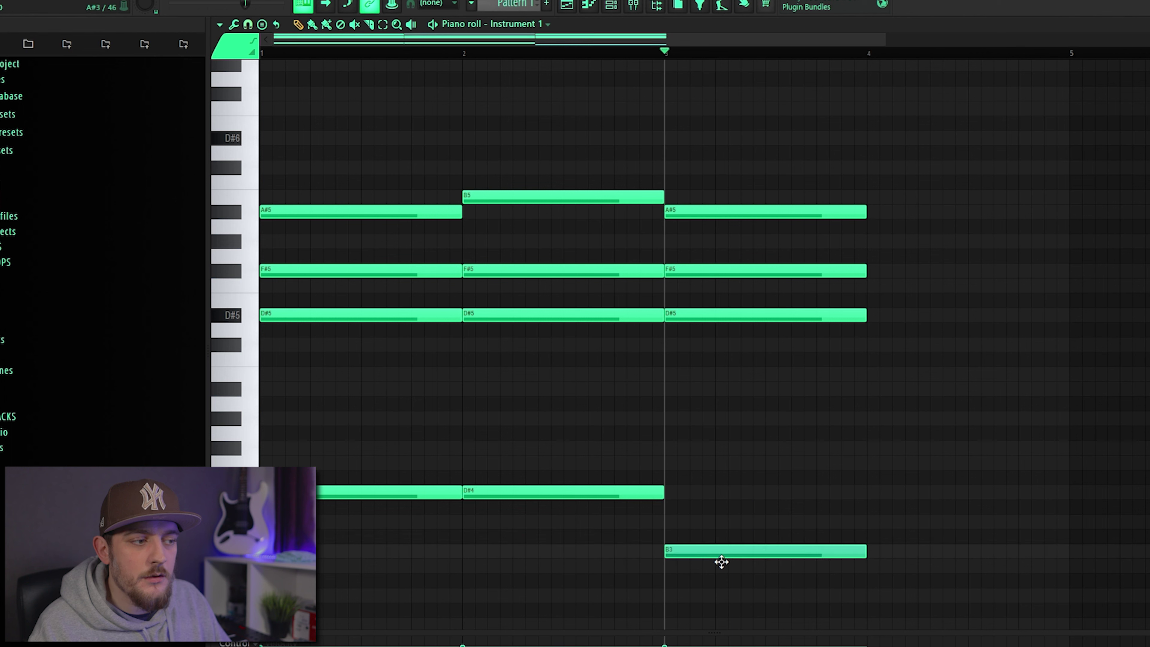
{"action": "left_click_drag", "start_coordinate": [766, 602], "coordinate": [1000, 208]}
{"action": "left_click", "coordinate": [983, 483]}
{"action": "left_click_drag", "start_coordinate": [951, 548], "coordinate": [950, 567]}
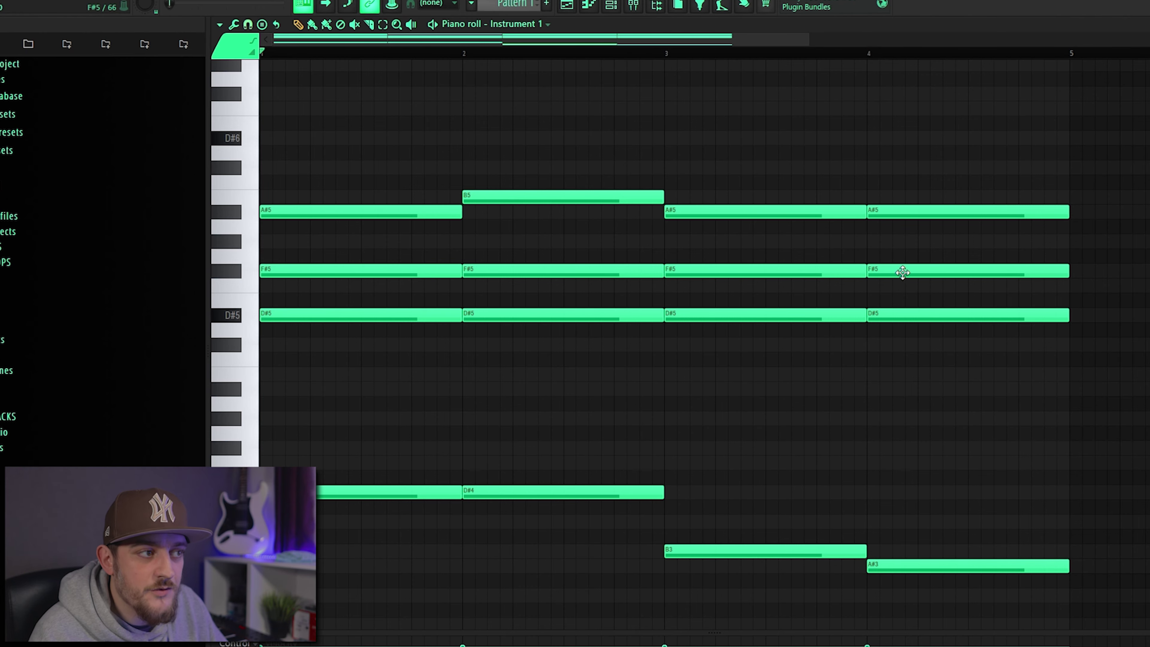
{"action": "left_click_drag", "start_coordinate": [902, 273], "coordinate": [899, 290]}
{"action": "key", "text": "space"}
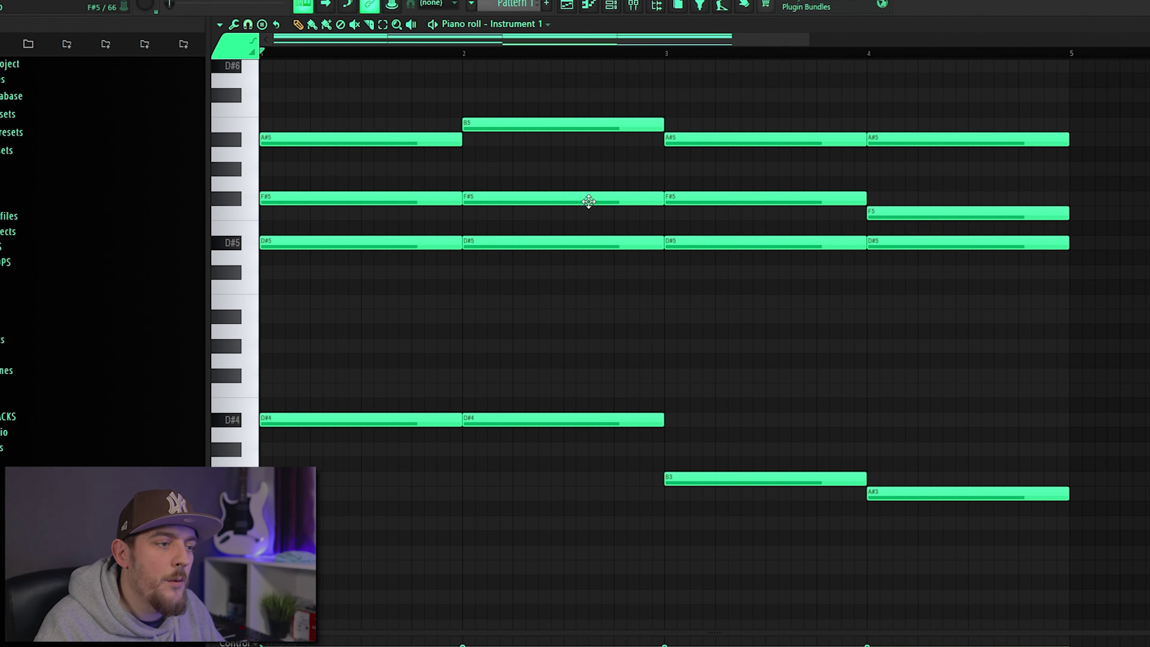
Duplicate the bar 1–4 chords into bars 5–8 with Ctrl+B.
{"action": "scroll", "coordinate": [589, 201], "scroll_direction": "down", "scroll_amount": 5}
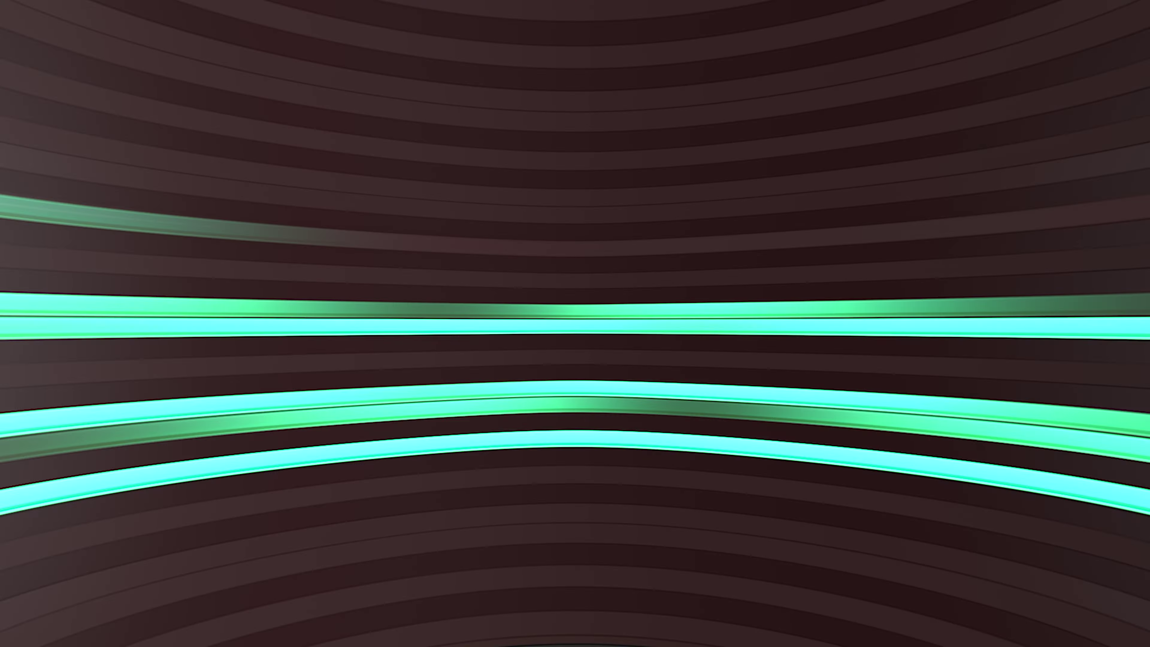
Start the melody with a D#6 note, short B6/A#6 grace notes and a long A#6.
{"action": "left_click_drag", "start_coordinate": [261, 337], "coordinate": [244, 337]}
{"action": "left_click_drag", "start_coordinate": [161, 164], "coordinate": [159, 149]}
{"action": "key", "text": "space"}
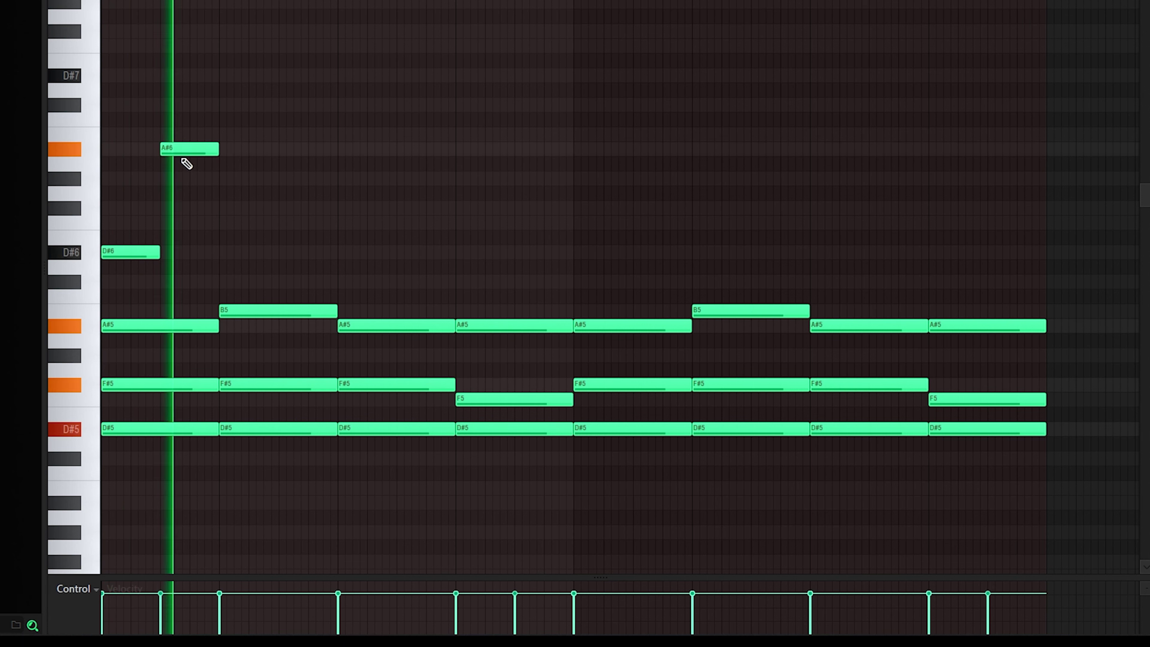
{"action": "key", "text": "space"}
{"action": "left_click_drag", "start_coordinate": [193, 182], "coordinate": [187, 136]}
{"action": "key", "text": "space"}
{"action": "key", "text": "space"}
{"action": "left_click", "coordinate": [193, 152]}
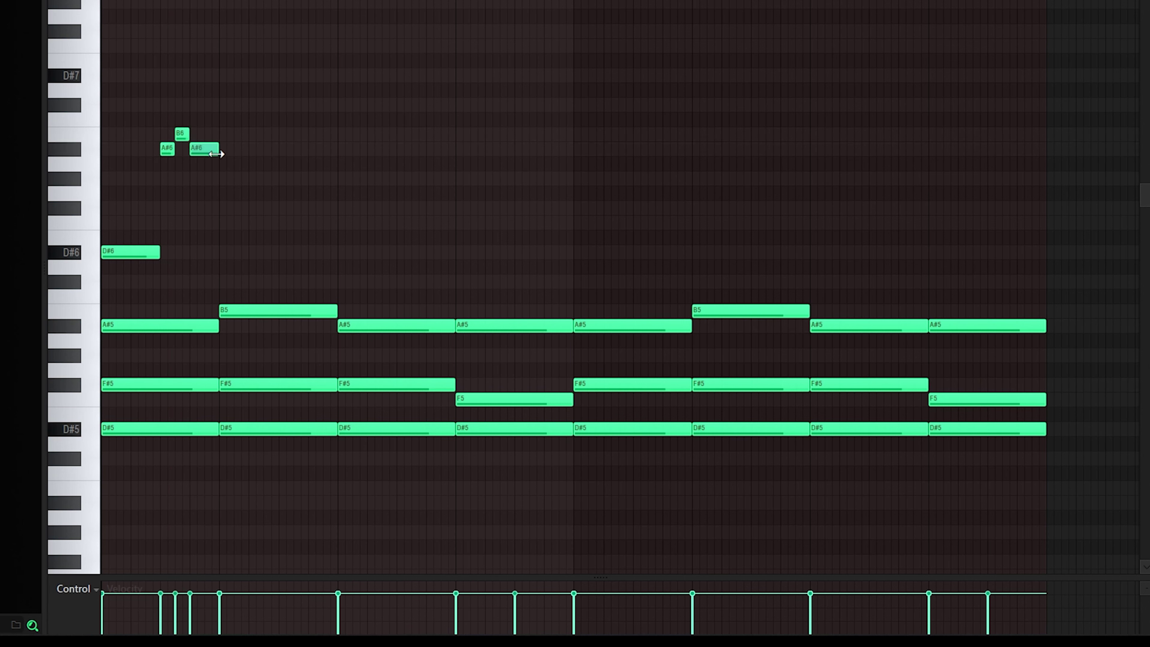
{"action": "key", "text": "space"}
{"action": "left_click_drag", "start_coordinate": [217, 154], "coordinate": [279, 154]}
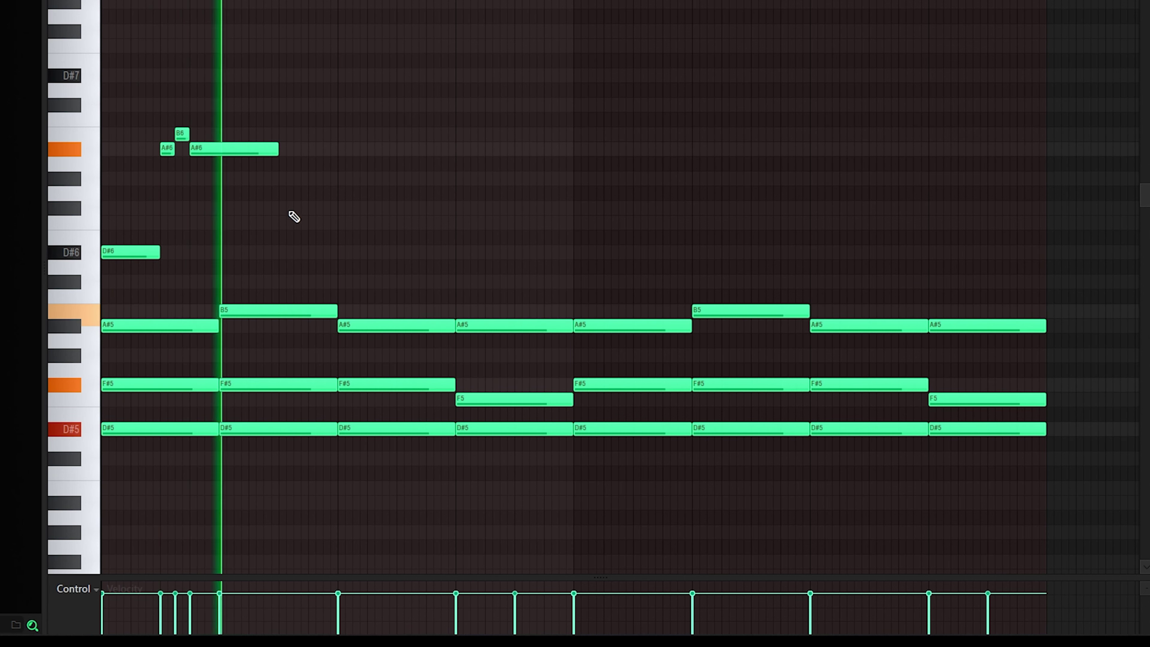
Continue the melody with G#6 in bar 2, F#6 in bar 3, then short F#6 and F6 notes.
{"action": "left_click", "coordinate": [283, 208]}
{"action": "key", "text": "space"}
{"action": "left_click_drag", "start_coordinate": [282, 207], "coordinate": [299, 175]}
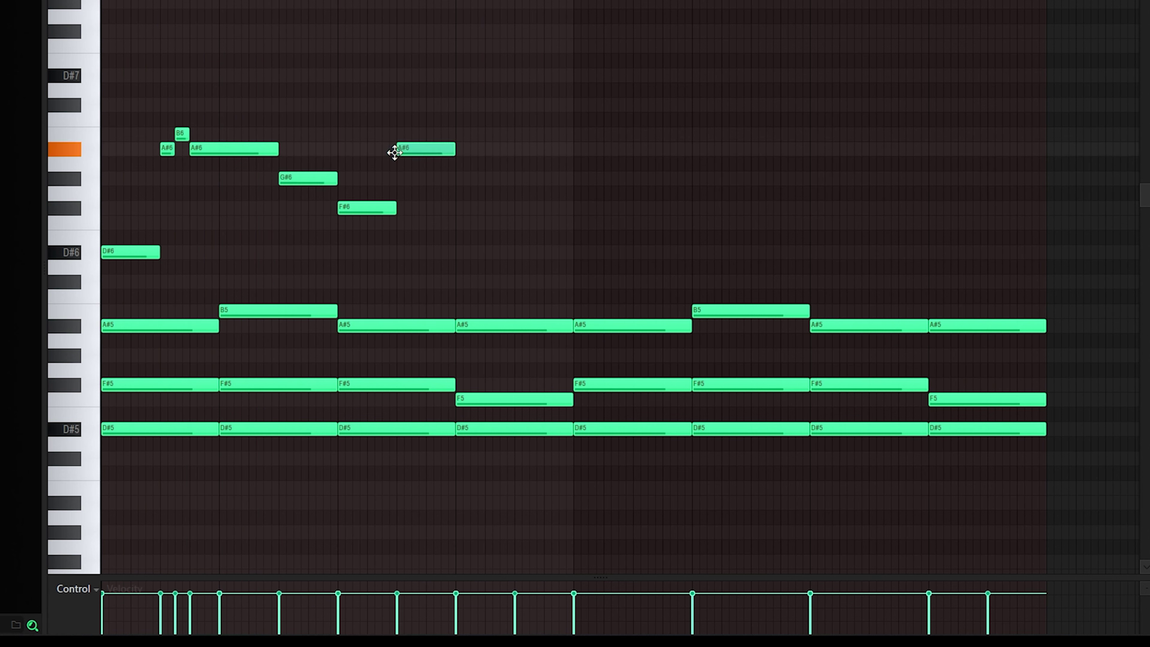
{"action": "key", "text": "space"}
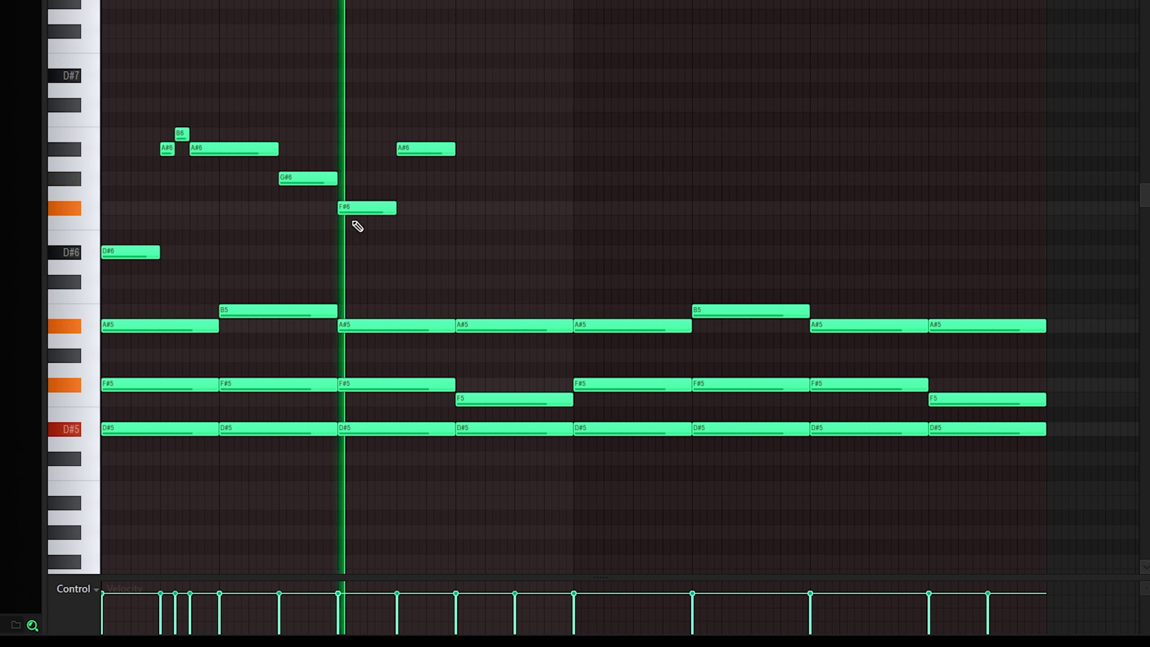
{"action": "key", "text": "space"}
{"action": "left_click", "coordinate": [435, 192]}
{"action": "left_click_drag", "start_coordinate": [435, 192], "coordinate": [437, 215]}
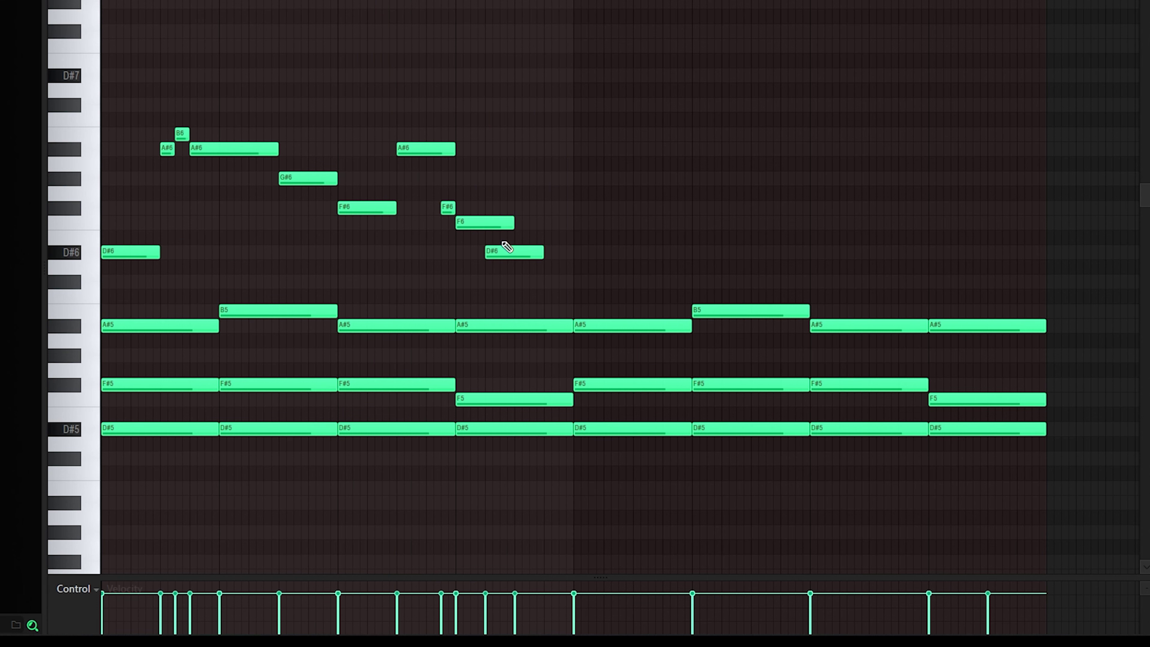
{"action": "scroll", "coordinate": [470, 108], "scroll_direction": "down", "scroll_amount": 3}
{"action": "left_click", "coordinate": [519, 164]}
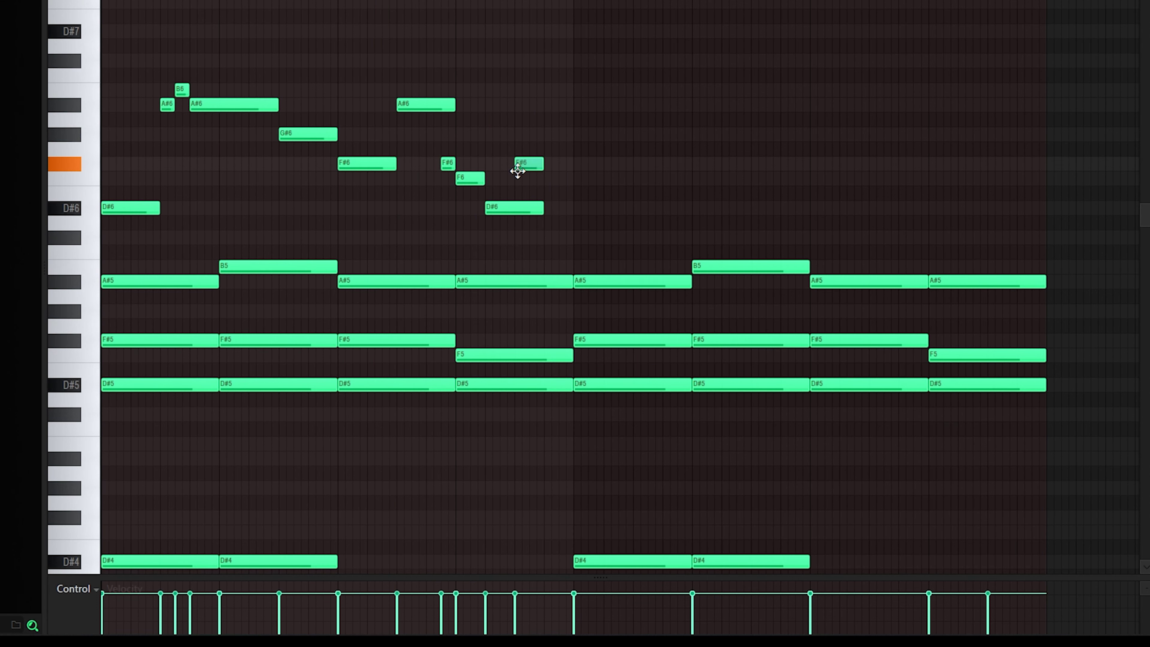
{"action": "key", "text": "space"}
{"action": "left_click", "coordinate": [547, 179]}
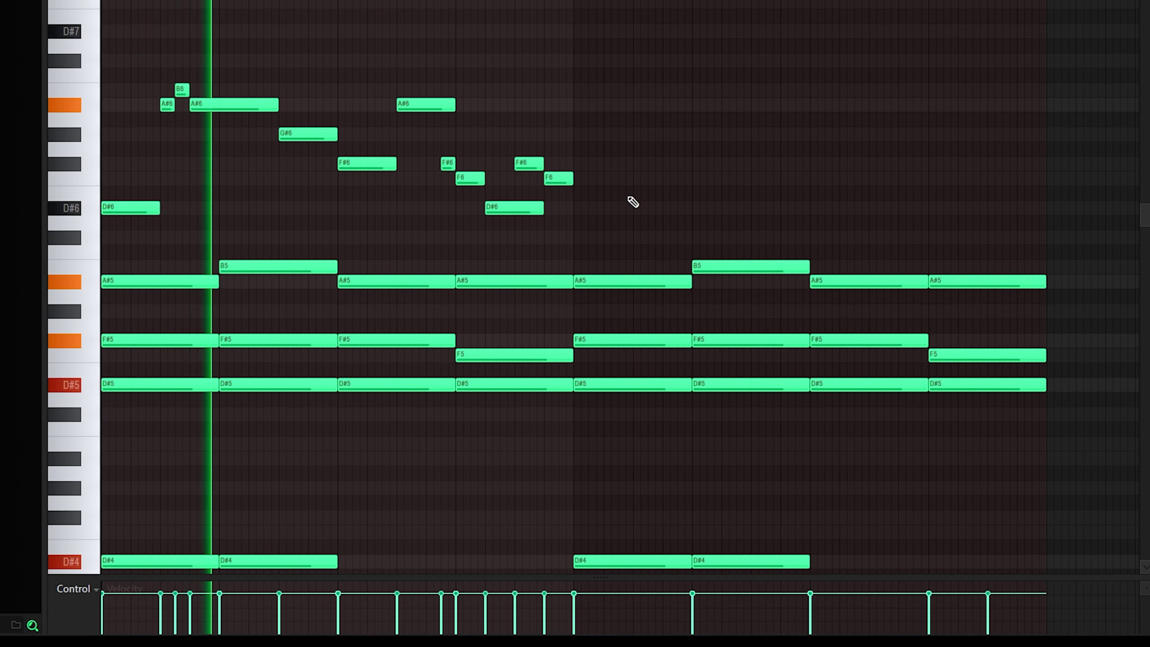
{"action": "left_click_drag", "start_coordinate": [543, 208], "coordinate": [536, 208]}
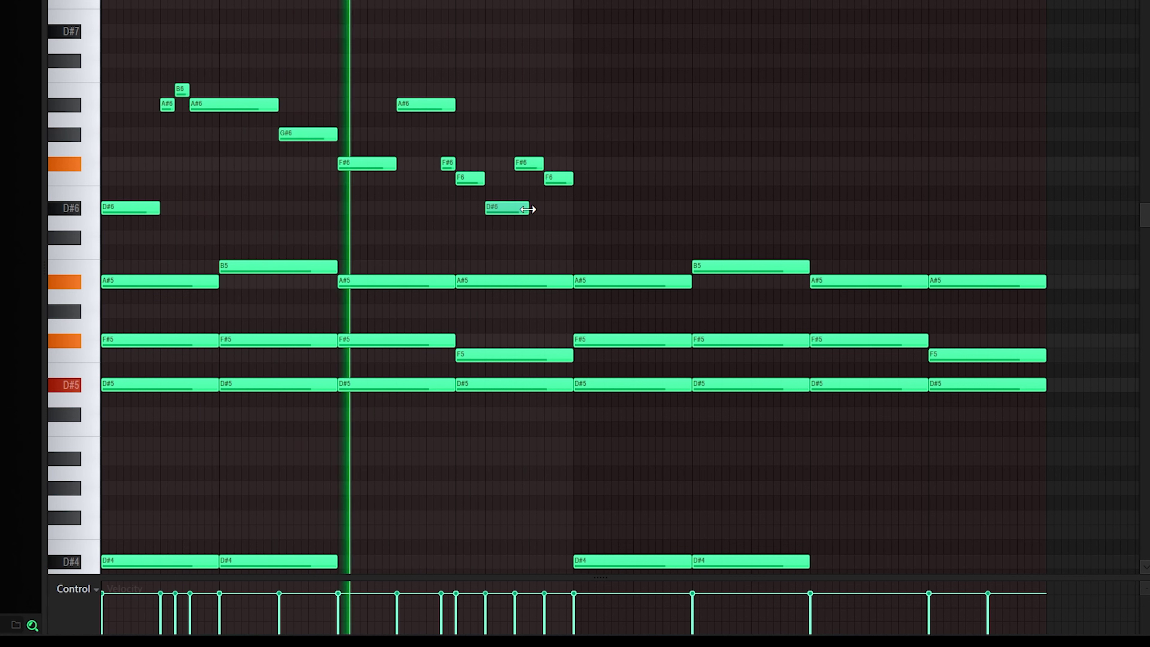
Duplicate the melody into bars 5–8, raise one G#6 to D#7, and load the Old Movies Dark Piano snapshot.
{"action": "left_click_drag", "start_coordinate": [600, 227], "coordinate": [102, 41]}
{"action": "key", "text": "ctrl+b"}
{"action": "left_click", "coordinate": [759, 167]}
{"action": "key", "text": "space"}
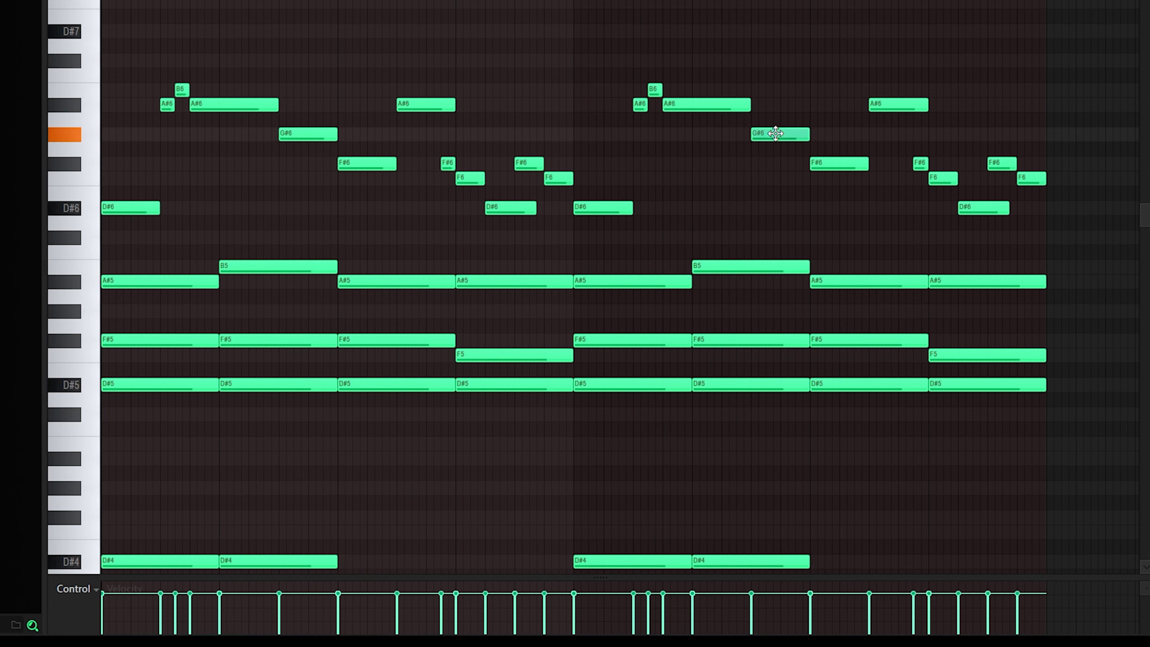
{"action": "left_click_drag", "start_coordinate": [778, 129], "coordinate": [778, 26]}
{"action": "key", "text": "space"}
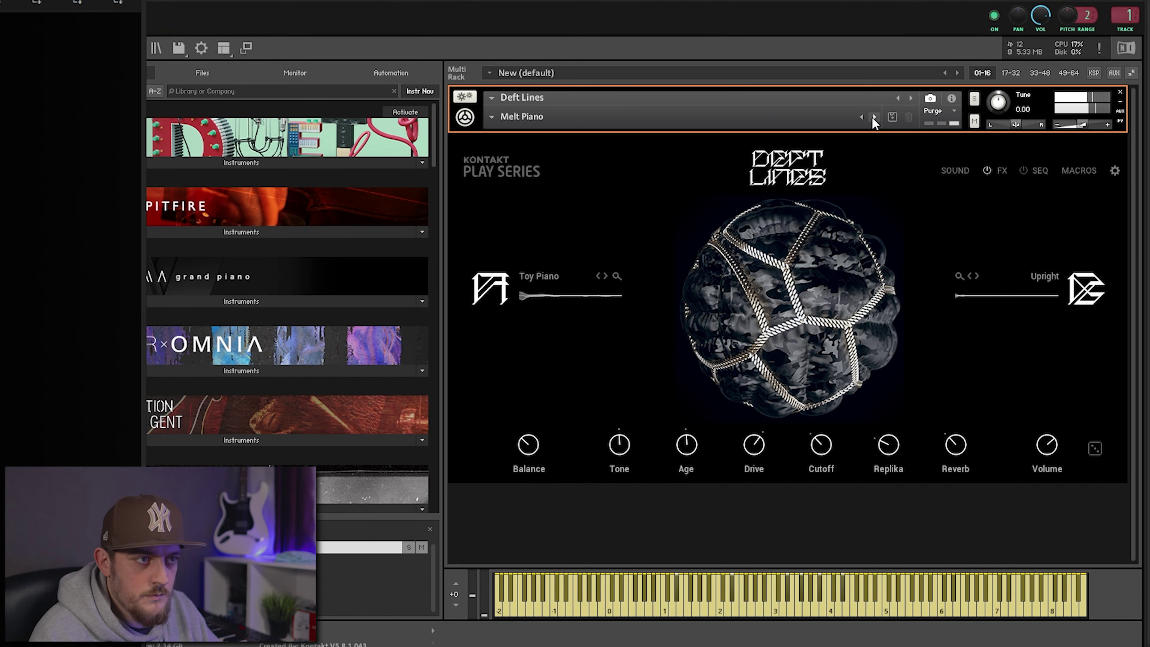
{"action": "left_click", "coordinate": [874, 117]}
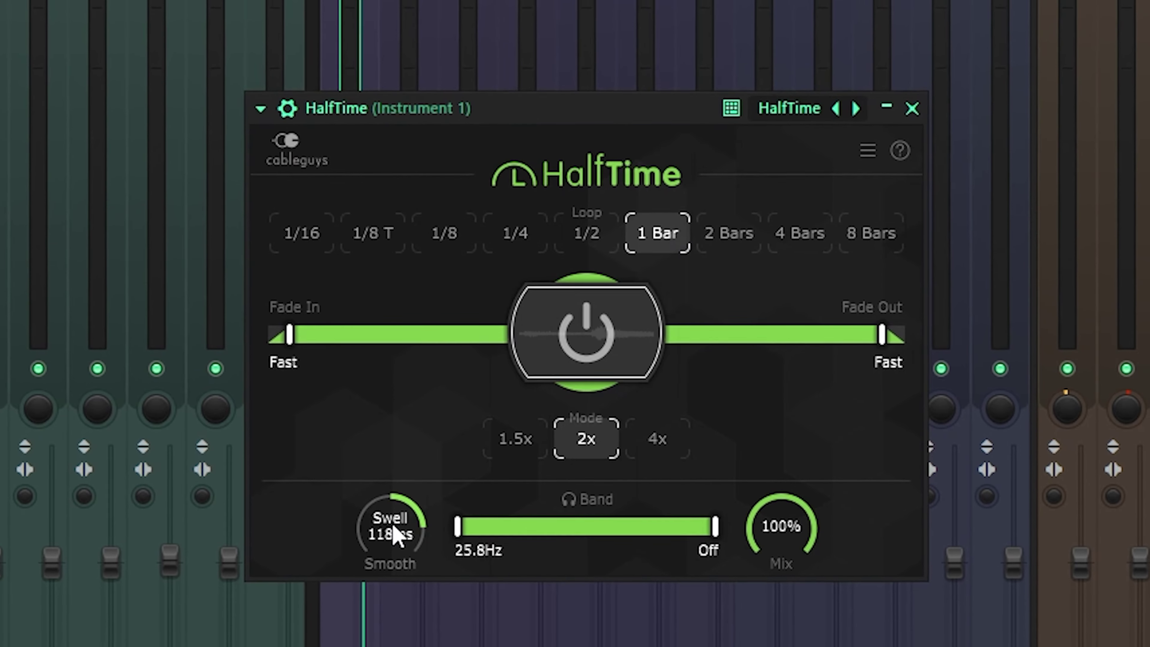
Lower HalfTime's Smooth knob on Instrument 1 to 26 ms.
{"action": "left_click_drag", "start_coordinate": [378, 536], "coordinate": [379, 564]}
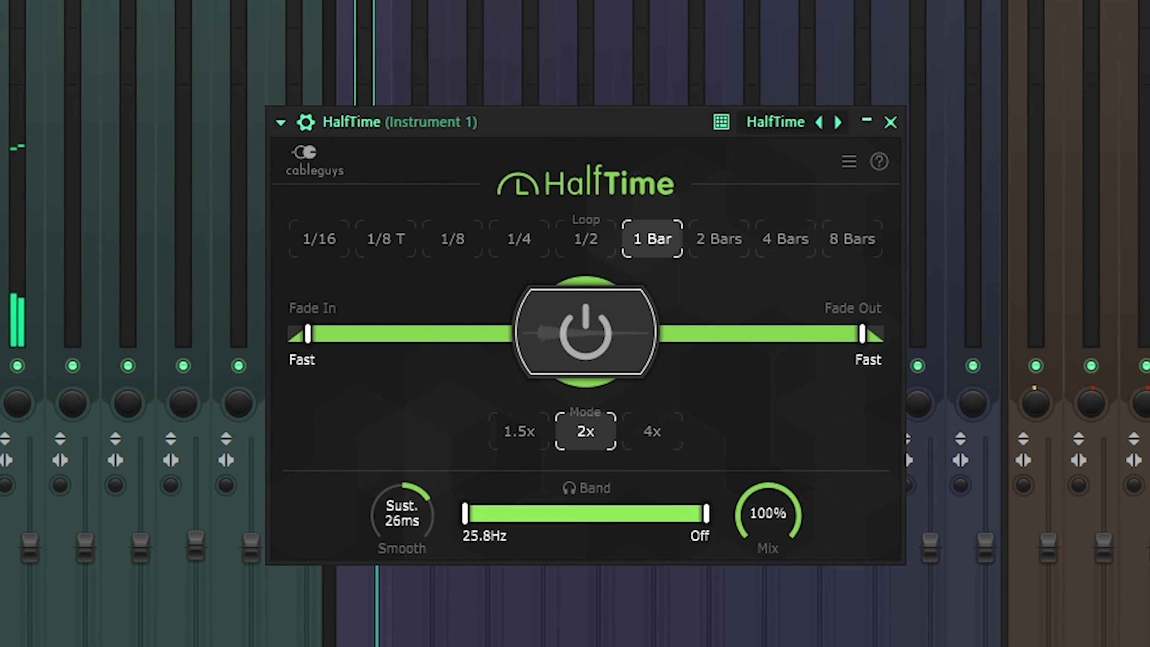
{"action": "left_click_drag", "start_coordinate": [461, 522], "coordinate": [458, 526]}
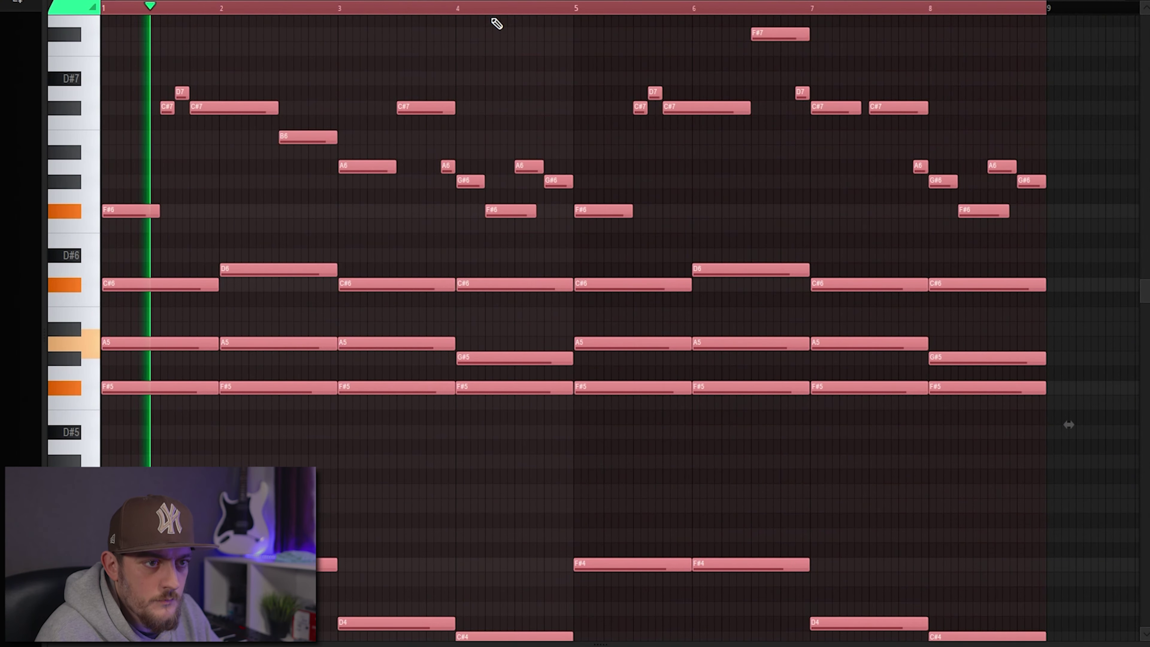
Audition the transposed progression, select all notes, then marquee-select the melody notes from G6 upward.
{"action": "key", "text": "space"}
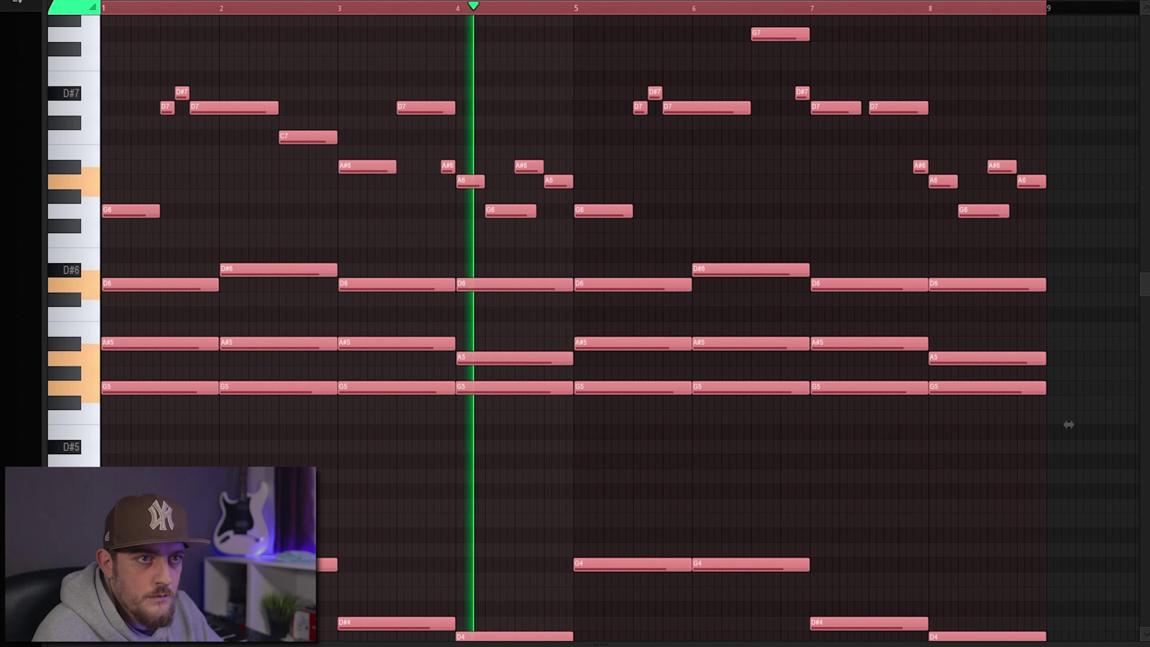
{"action": "left_click", "coordinate": [53, 2]}
{"action": "mouse_move", "coordinate": [72, 77]}
{"action": "left_click", "coordinate": [213, 76]}
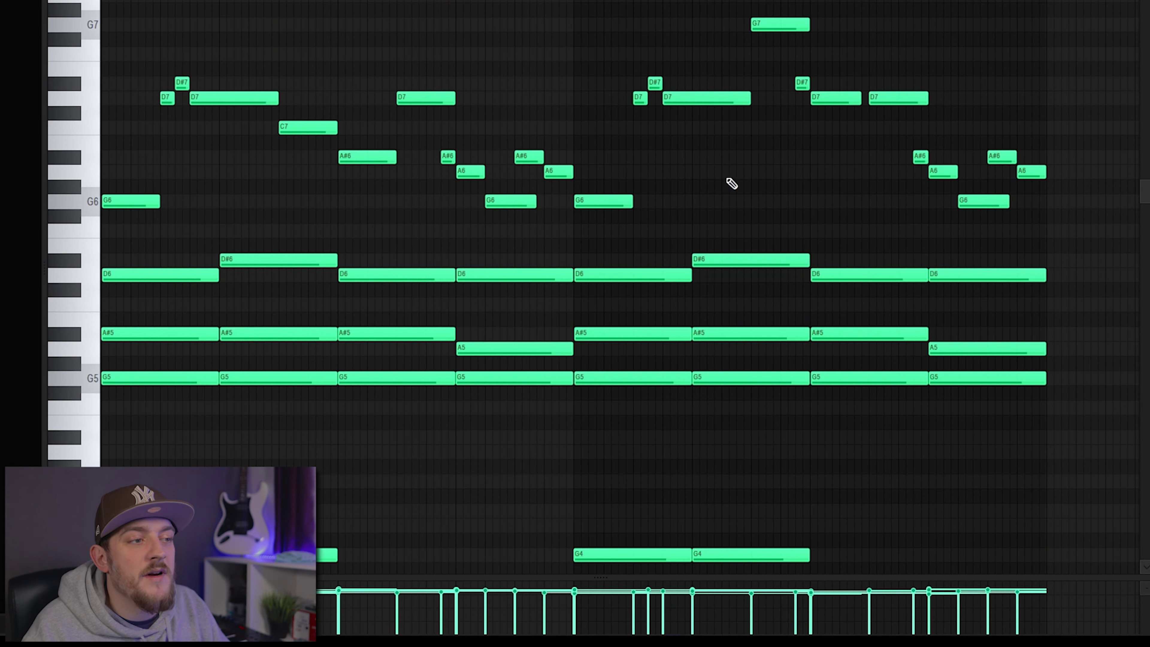
{"action": "left_click_drag", "start_coordinate": [1073, 221], "coordinate": [100, 1]}
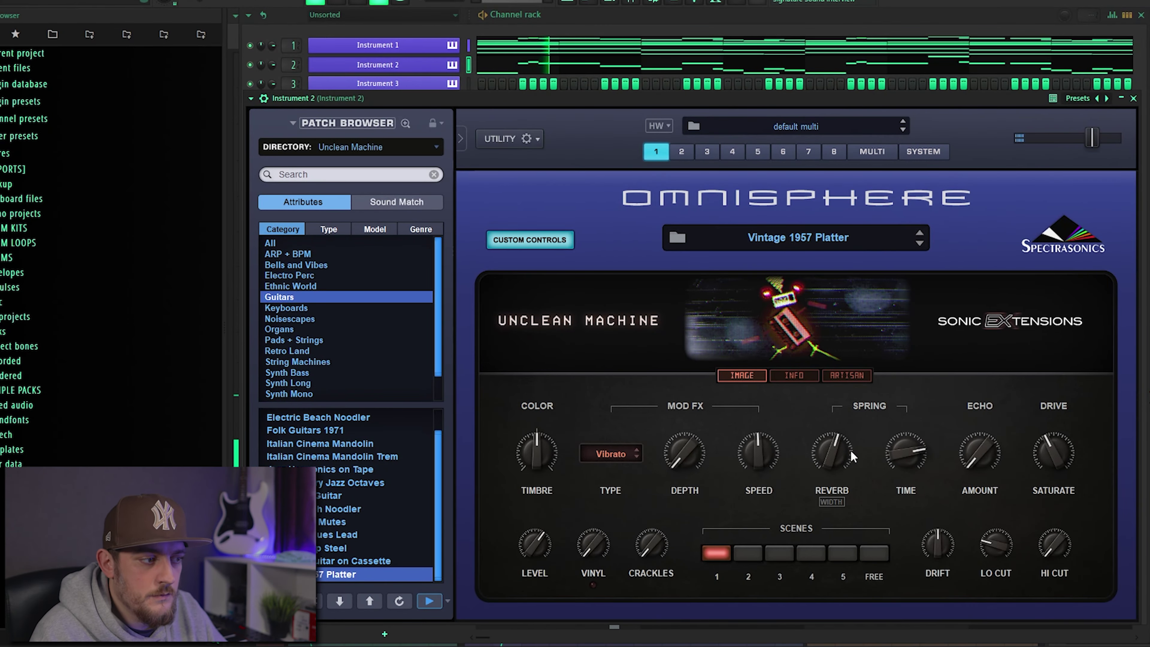
Adjust the Omnisphere patch level and close the plugin window.
{"action": "mouse_move", "coordinate": [545, 552]}
{"action": "left_mouse_down"}
{"action": "mouse_move", "coordinate": [531, 532]}
{"action": "mouse_move", "coordinate": [534, 541]}
{"action": "left_mouse_up"}
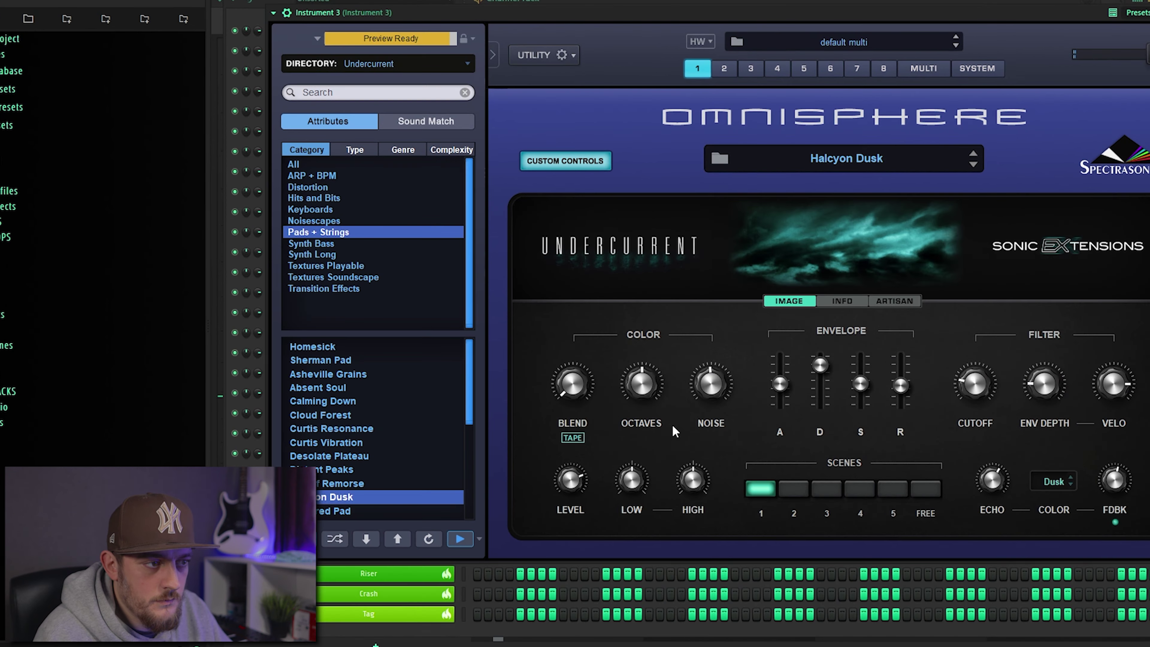
{"action": "mouse_move", "coordinate": [711, 419]}
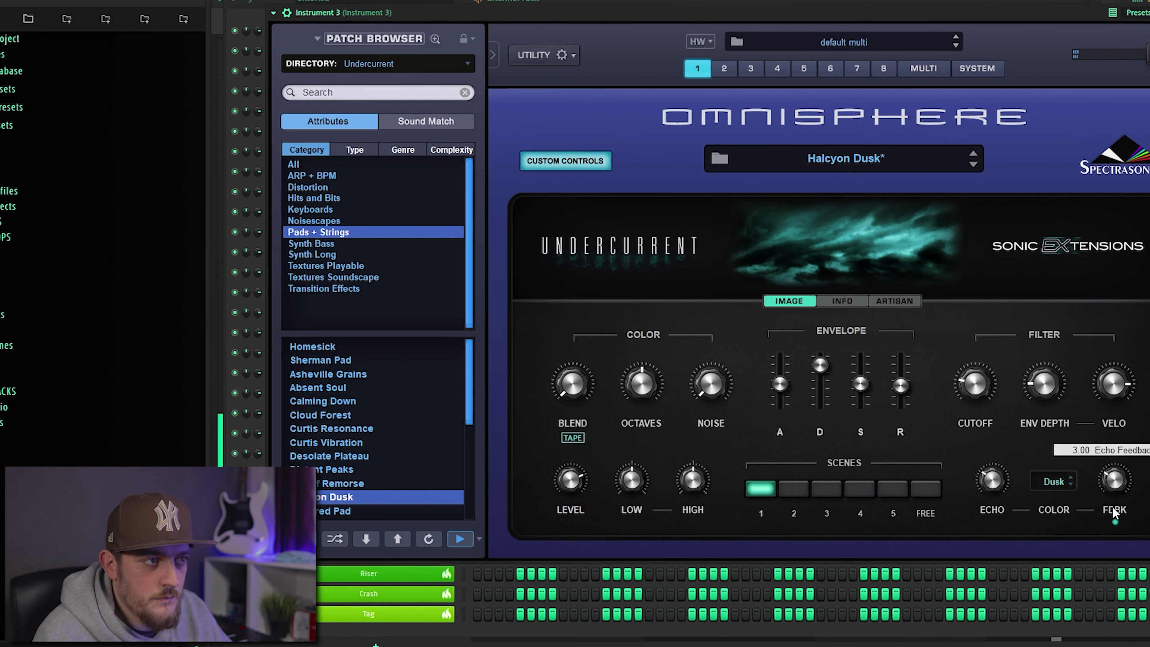
{"action": "key", "text": "Escape"}
Duplicate Instrument 3's melody notes and move the copies down to G4, D#4 and D4.
{"action": "left_click", "coordinate": [635, 80]}
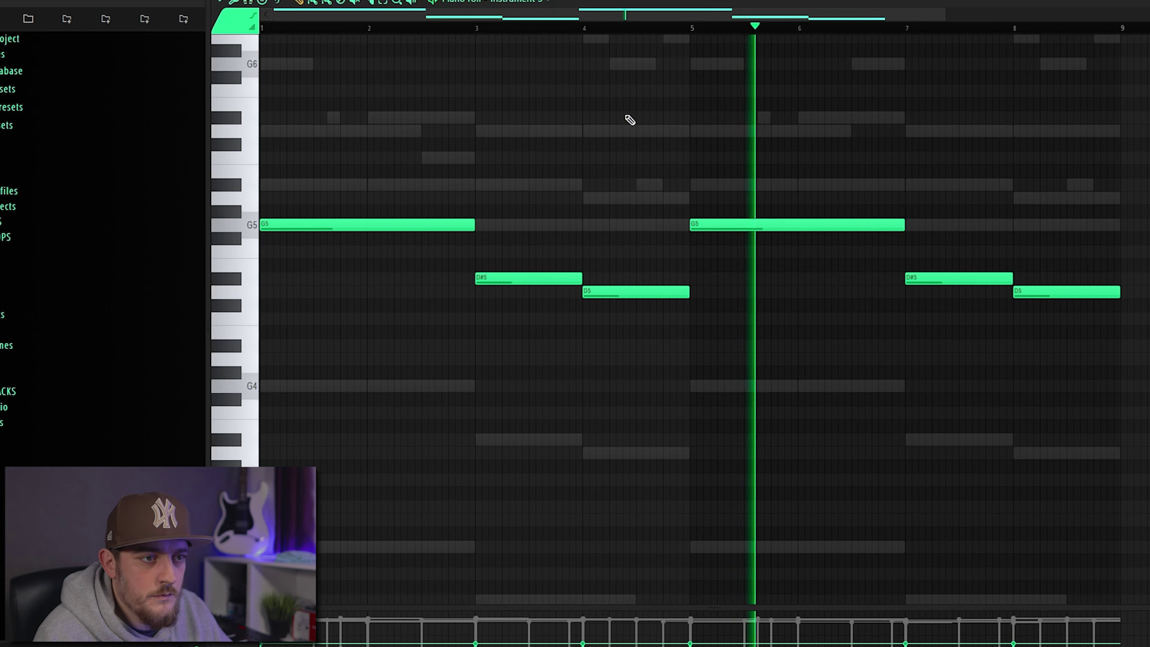
{"action": "key", "text": "ctrl+a"}
{"action": "left_click_drag", "start_coordinate": [276, 224], "coordinate": [336, 239]}
{"action": "key", "text": "ctrl+a"}
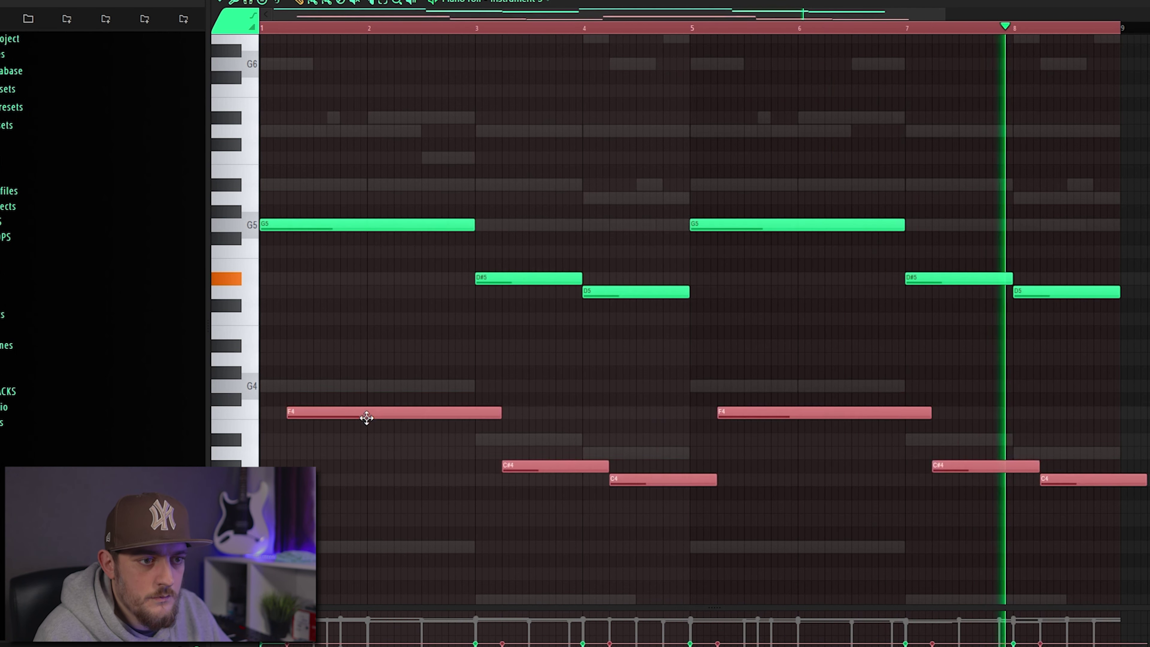
{"action": "left_click_drag", "start_coordinate": [361, 420], "coordinate": [313, 386]}
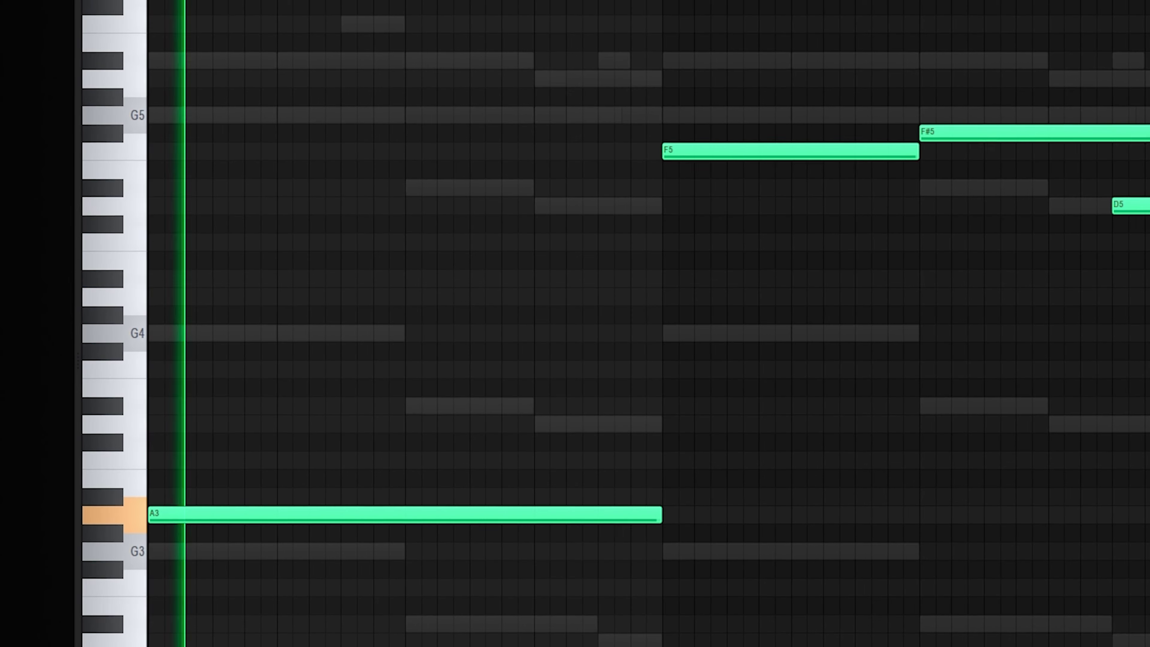
Shorten the F#5 note by dragging its right edge inward.
{"action": "left_click_drag", "start_coordinate": [1148, 134], "coordinate": [1095, 147]}
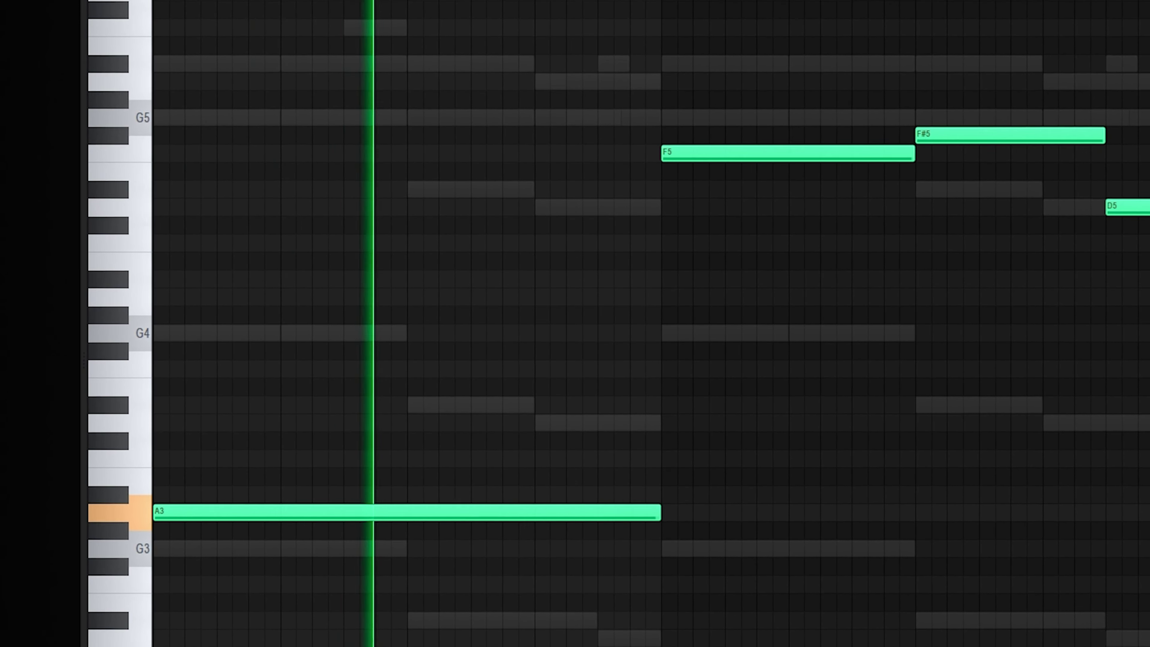
{"action": "scroll", "coordinate": [433, 422], "scroll_direction": "down", "scroll_amount": 2}
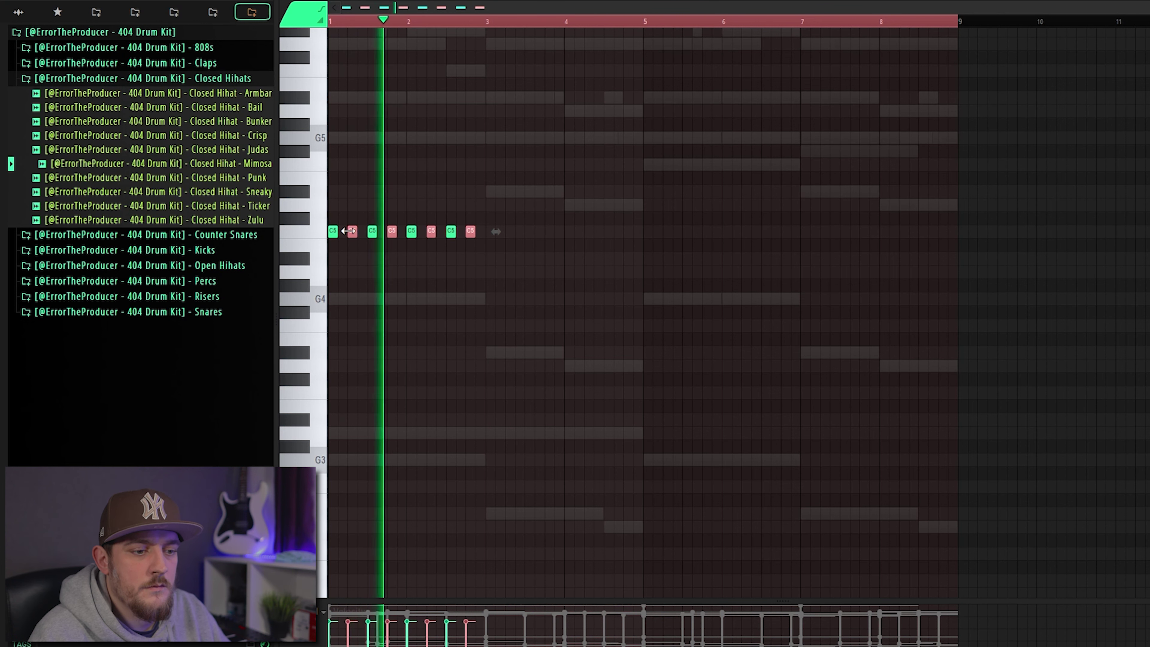
Copy the hi-hat run twice so the closed C5 hi-hats fill bars 1–8.
{"action": "scroll", "coordinate": [342, 233], "scroll_direction": "up", "scroll_amount": 1}
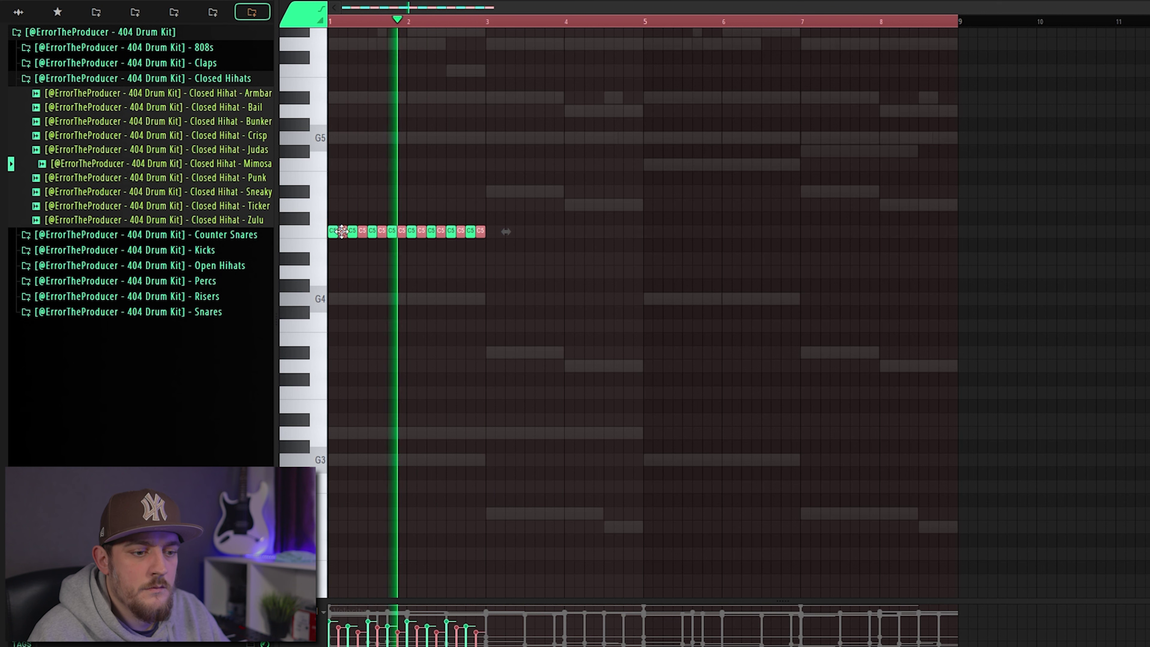
{"action": "key", "text": "ctrl+a"}
{"action": "left_click_drag", "start_coordinate": [339, 233], "coordinate": [492, 239]}
{"action": "key", "text": "ctrl+a"}
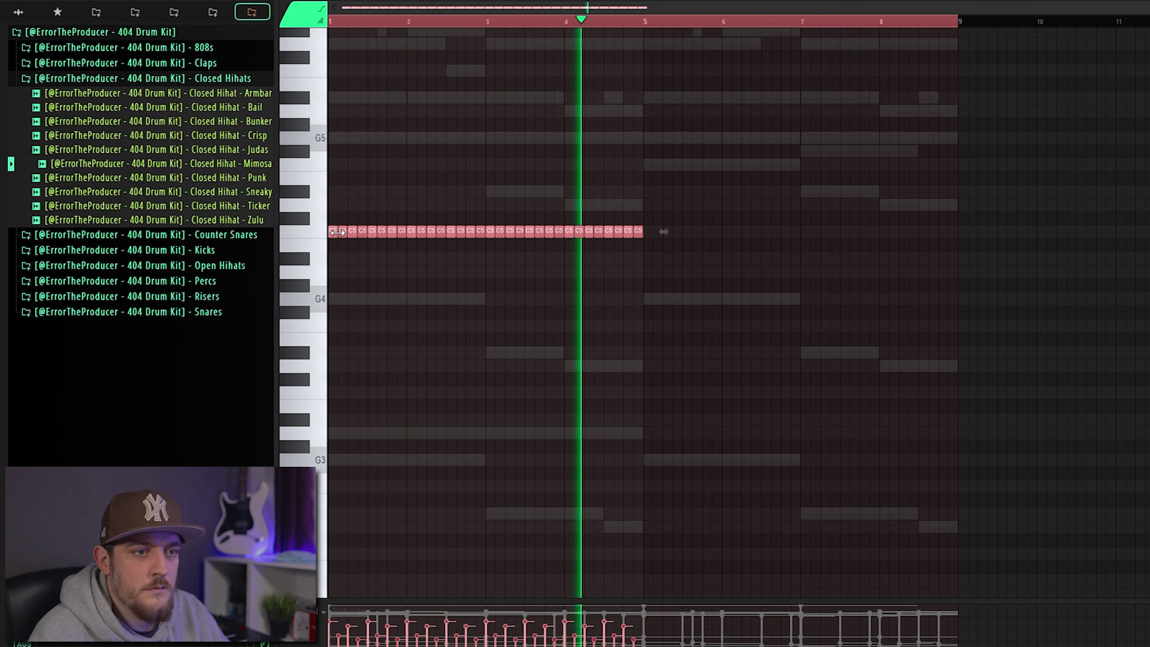
{"action": "left_click_drag", "start_coordinate": [332, 232], "coordinate": [626, 236]}
{"action": "left_click", "coordinate": [367, 298]}
{"action": "scroll", "coordinate": [367, 298], "scroll_direction": "up", "scroll_amount": 3}
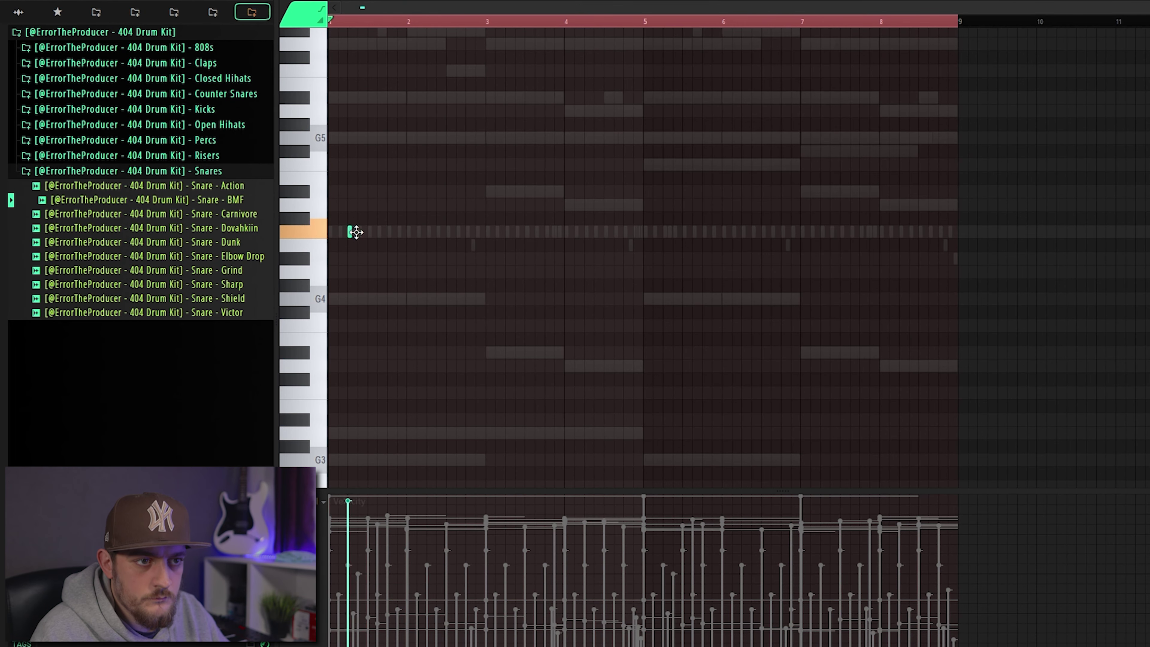
Place snare hits on beat 3 of each bar, with extra hits in bars six through eight.
{"action": "key", "text": "space"}
{"action": "left_click", "coordinate": [448, 232]}
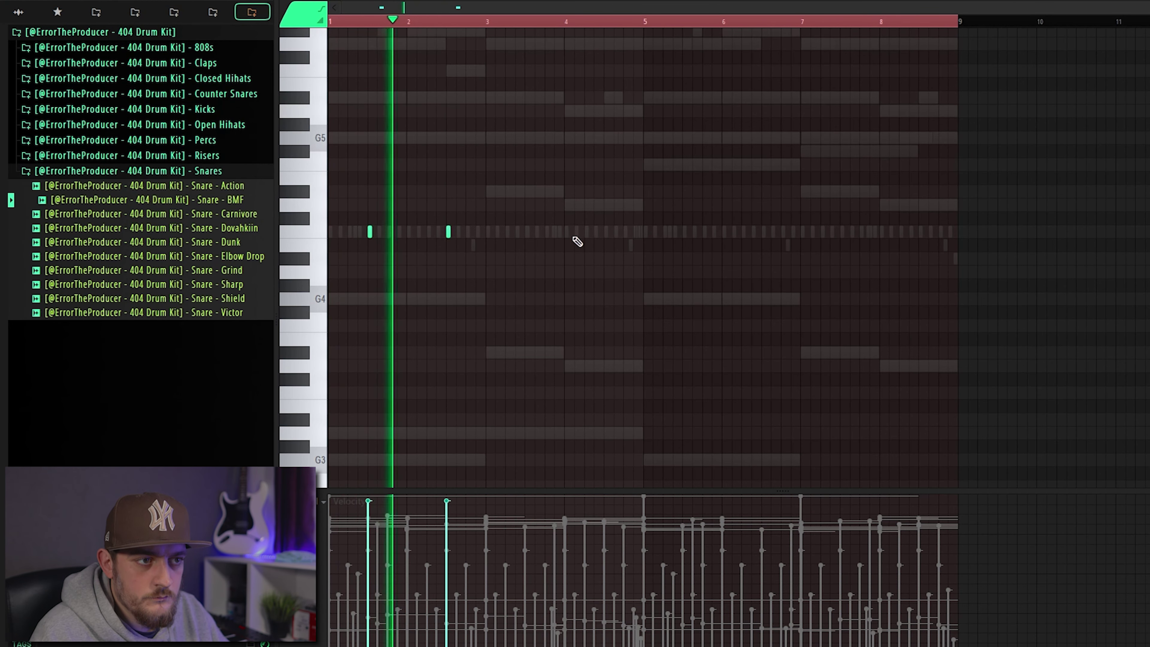
{"action": "left_click", "coordinate": [606, 232]}
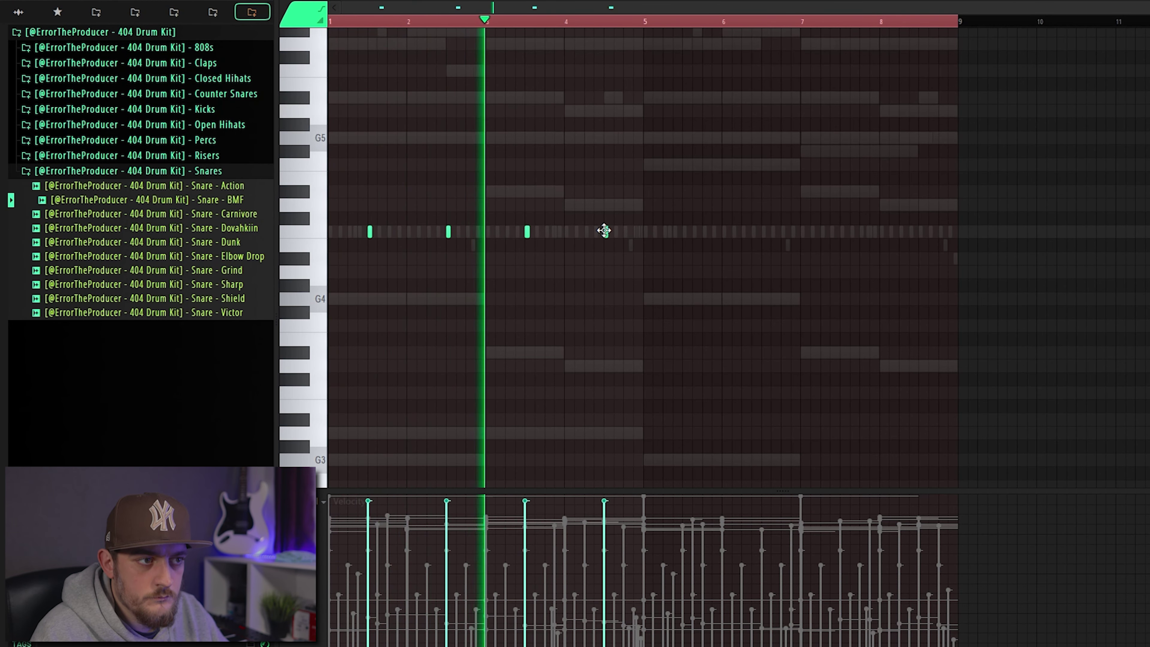
{"action": "left_click", "coordinate": [684, 231]}
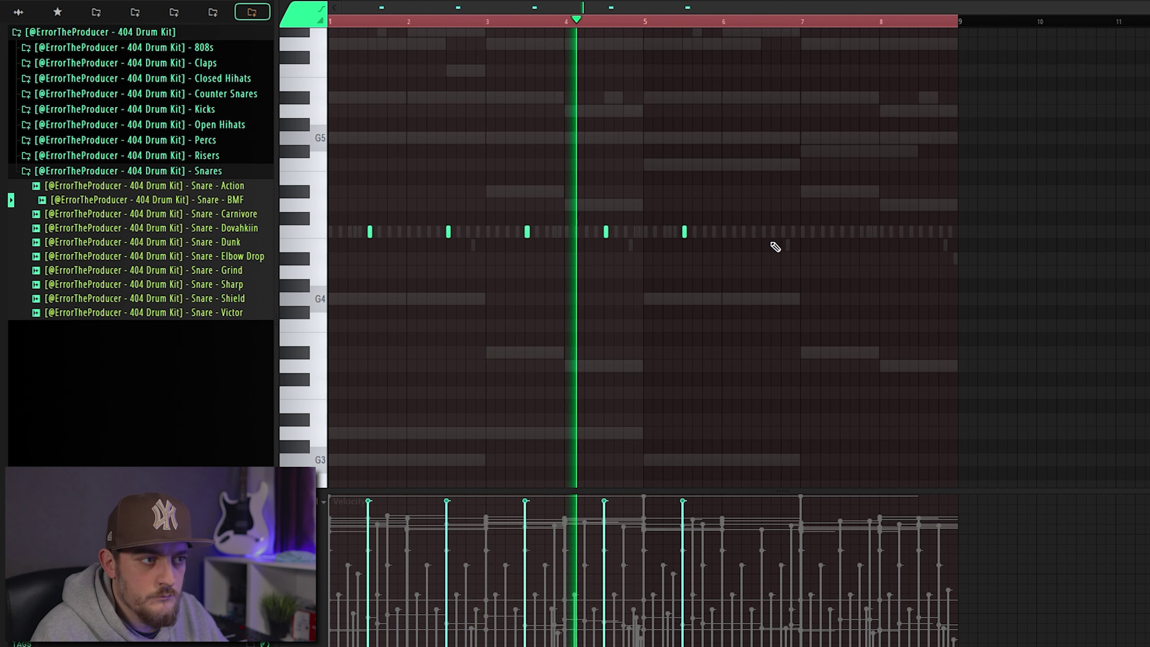
{"action": "left_click", "coordinate": [732, 232]}
{"action": "left_click", "coordinate": [763, 232]}
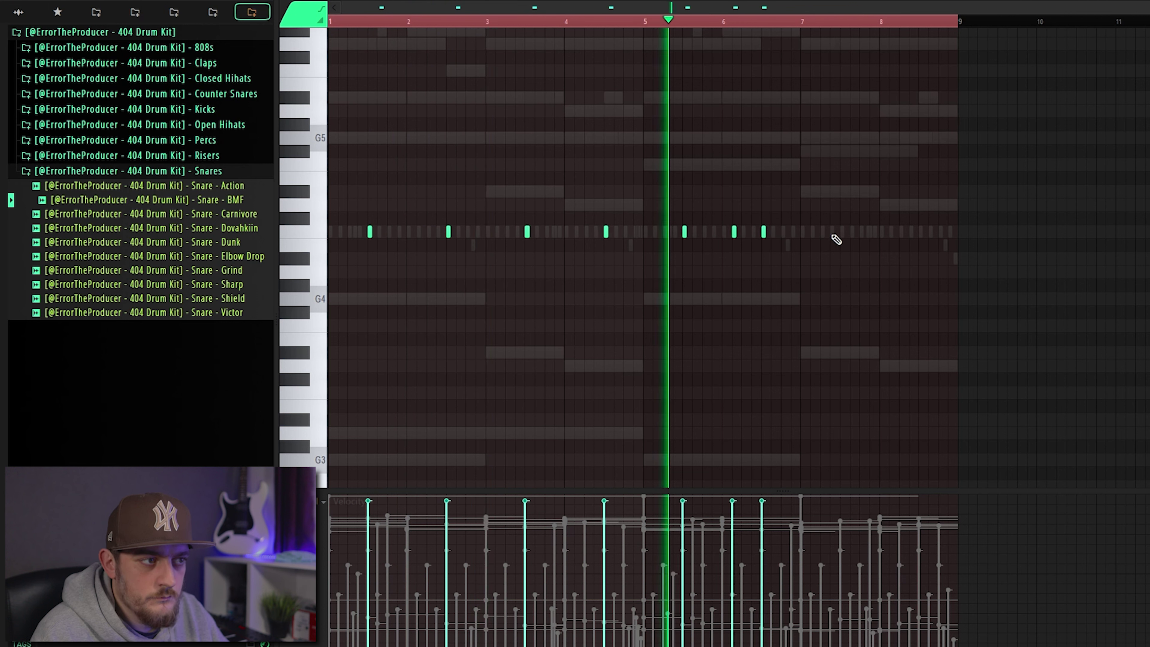
{"action": "left_click", "coordinate": [891, 231]}
{"action": "left_click", "coordinate": [920, 231]}
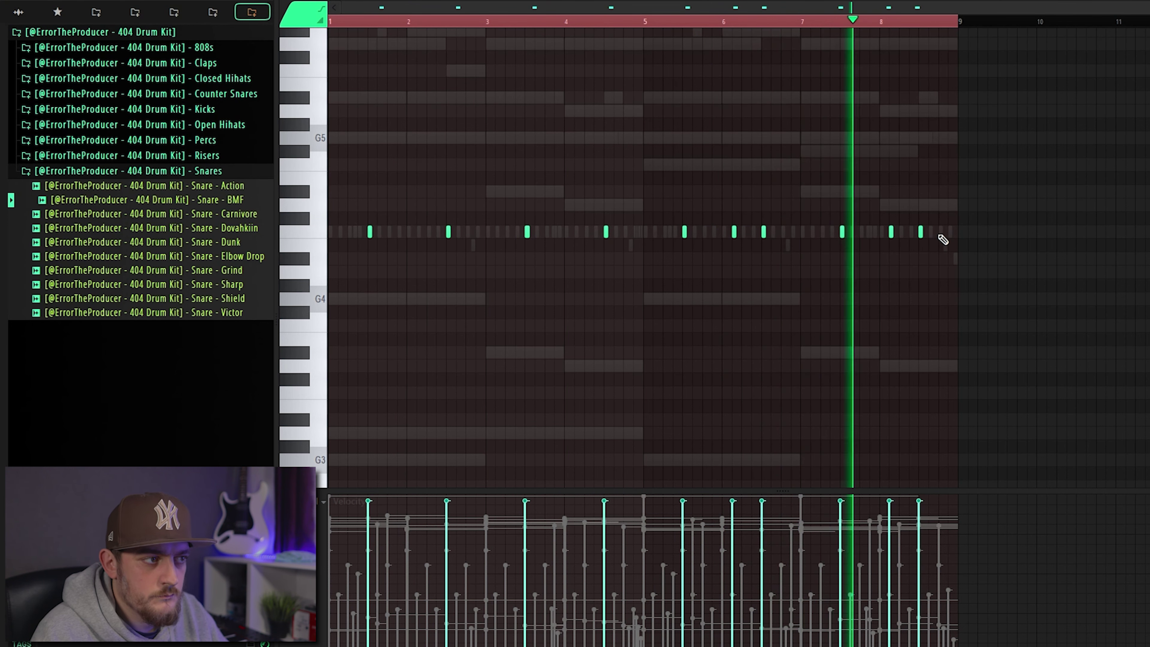
{"action": "left_click", "coordinate": [939, 232]}
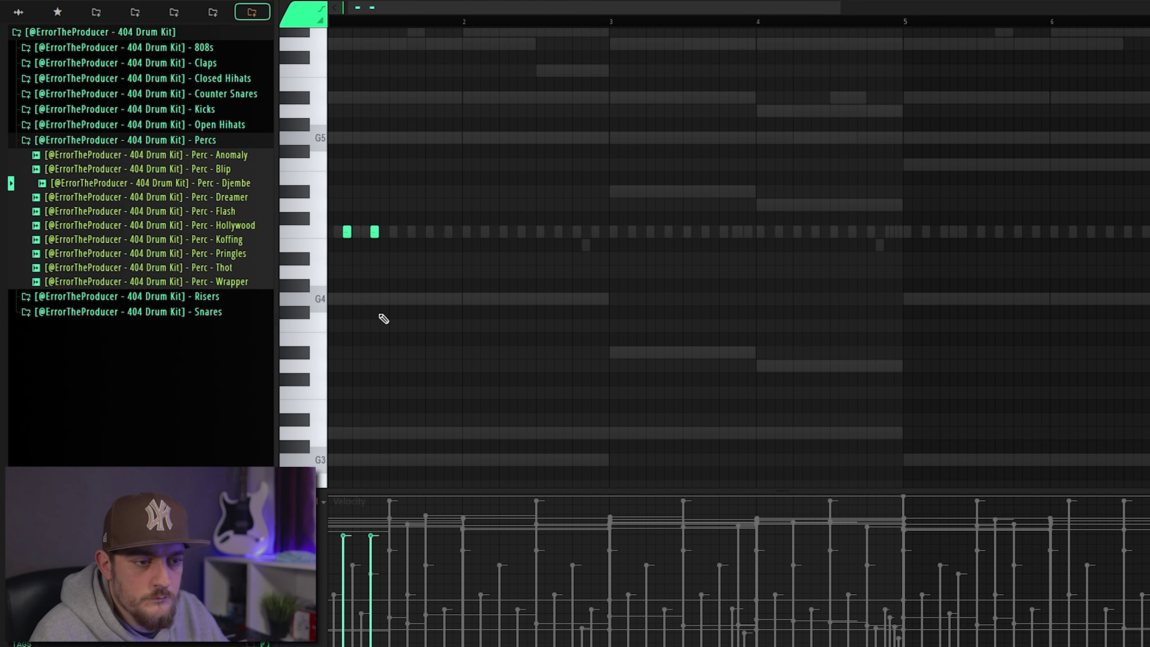
Draw perc hits, soften the first one's velocity, and move some down to G4.
{"action": "left_click", "coordinate": [344, 580]}
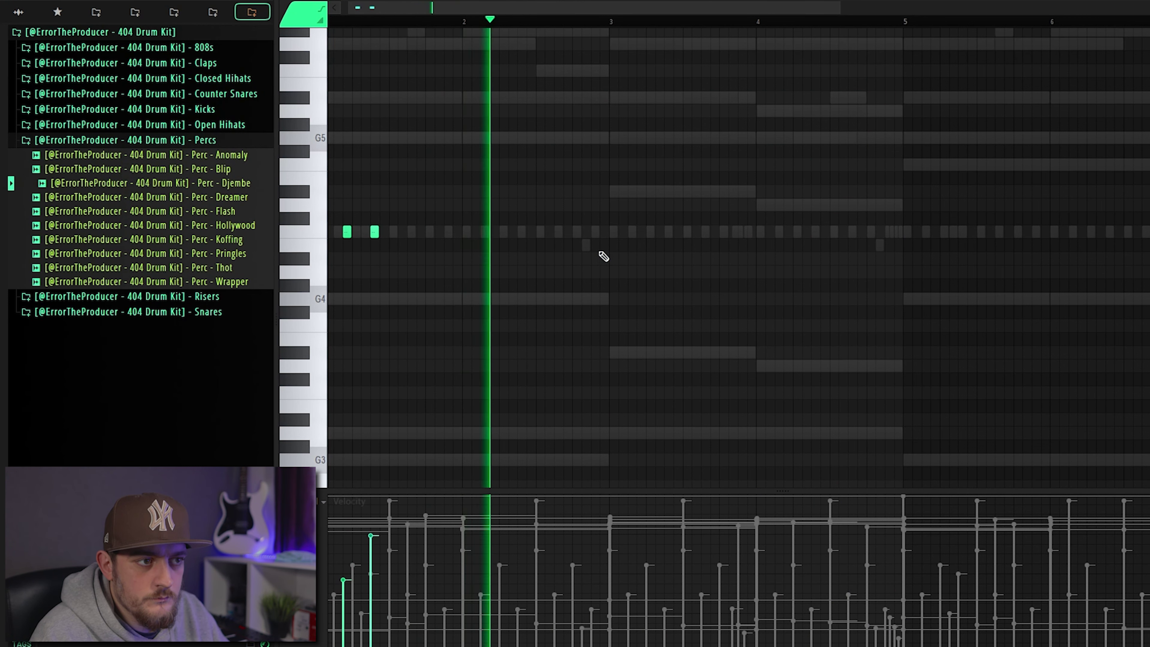
{"action": "left_click", "coordinate": [594, 231]}
{"action": "left_click_drag", "start_coordinate": [600, 245], "coordinate": [604, 298]}
{"action": "key", "text": "space"}
{"action": "left_click", "coordinate": [889, 272]}
{"action": "left_click", "coordinate": [898, 338]}
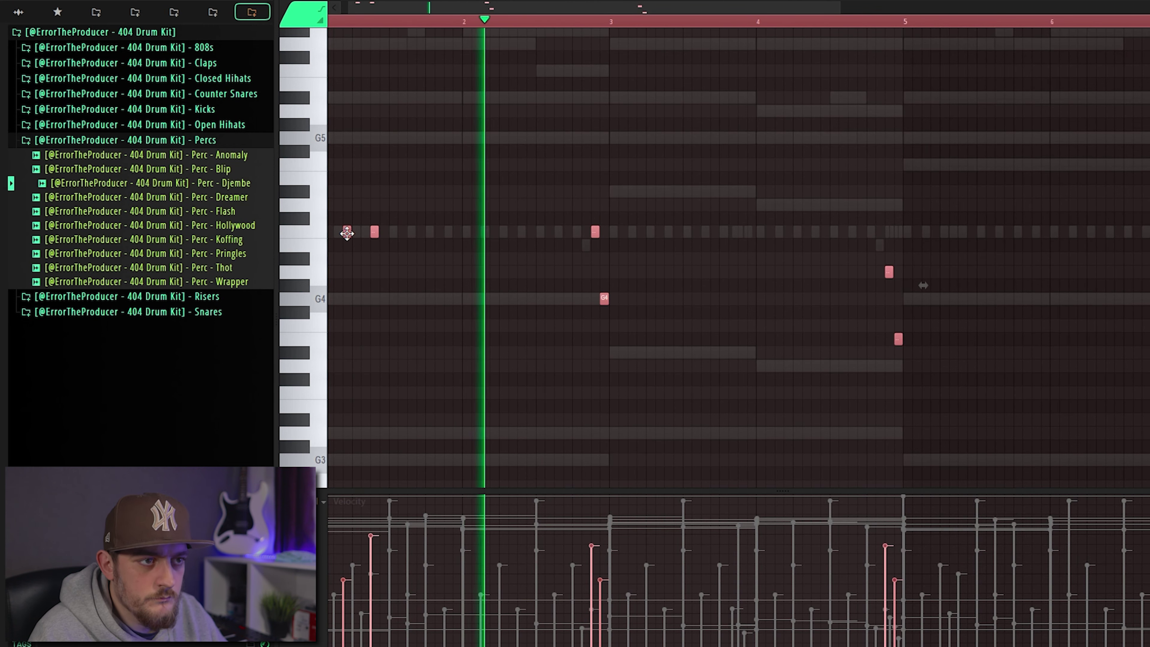
Copy the perc hits four bars later and add a second Hollywood perc hit after bar five.
{"action": "scroll", "coordinate": [346, 232], "scroll_direction": "down", "scroll_amount": 3}
{"action": "left_click_drag", "start_coordinate": [346, 231], "coordinate": [662, 231]}
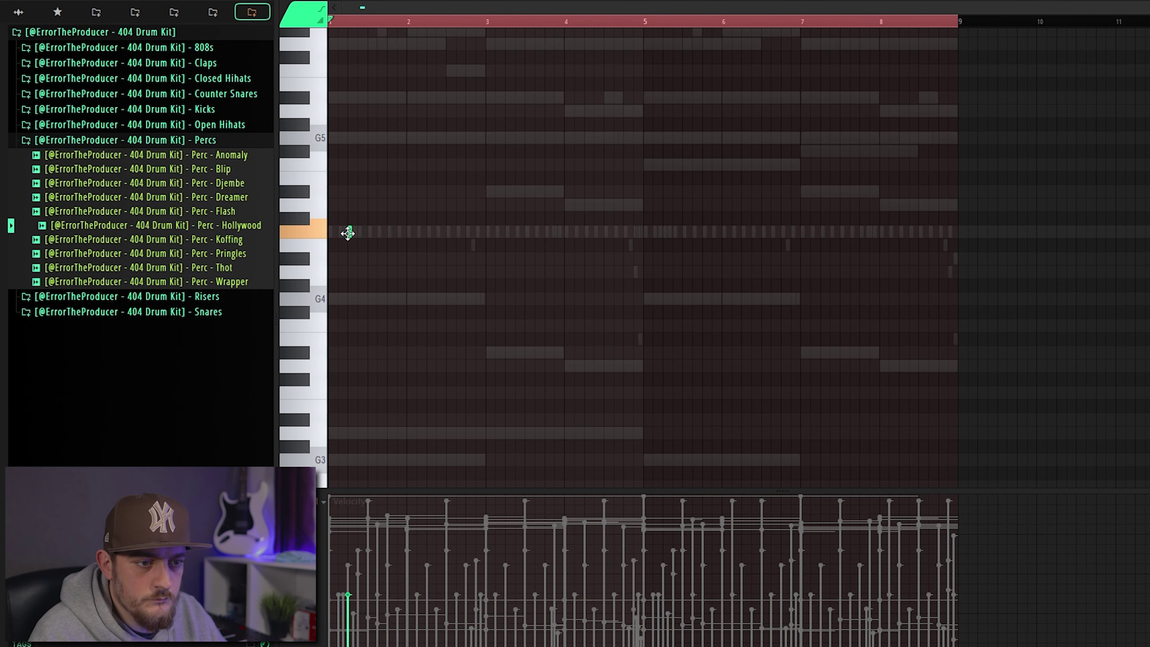
{"action": "key", "text": "space"}
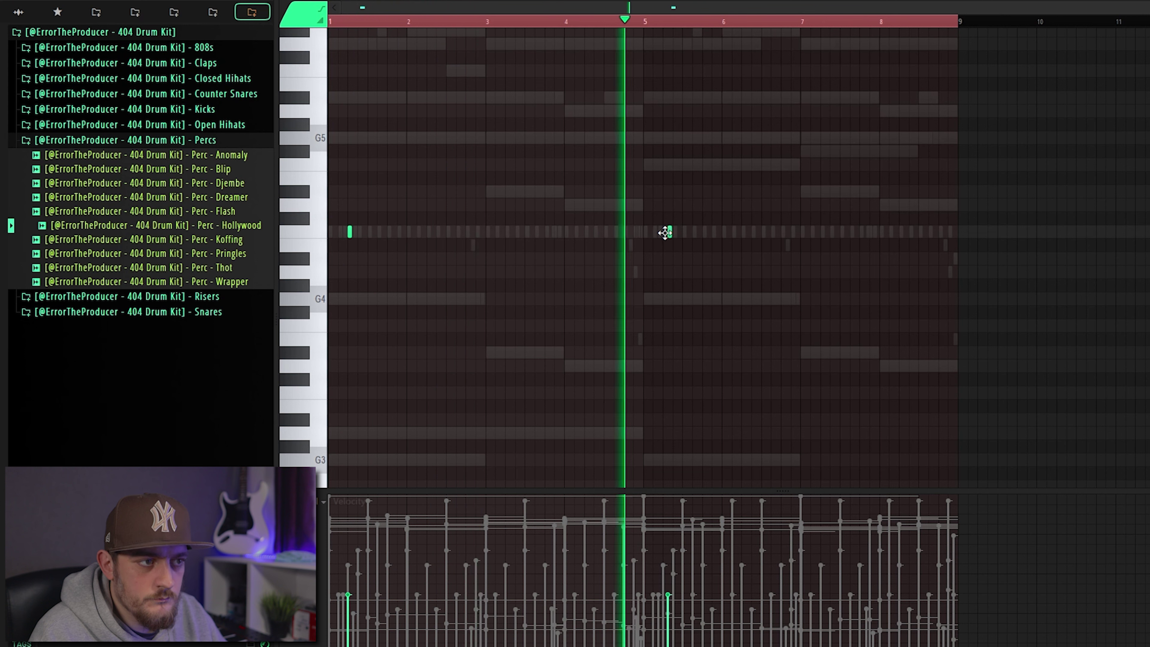
{"action": "left_click_drag", "start_coordinate": [665, 232], "coordinate": [661, 231]}
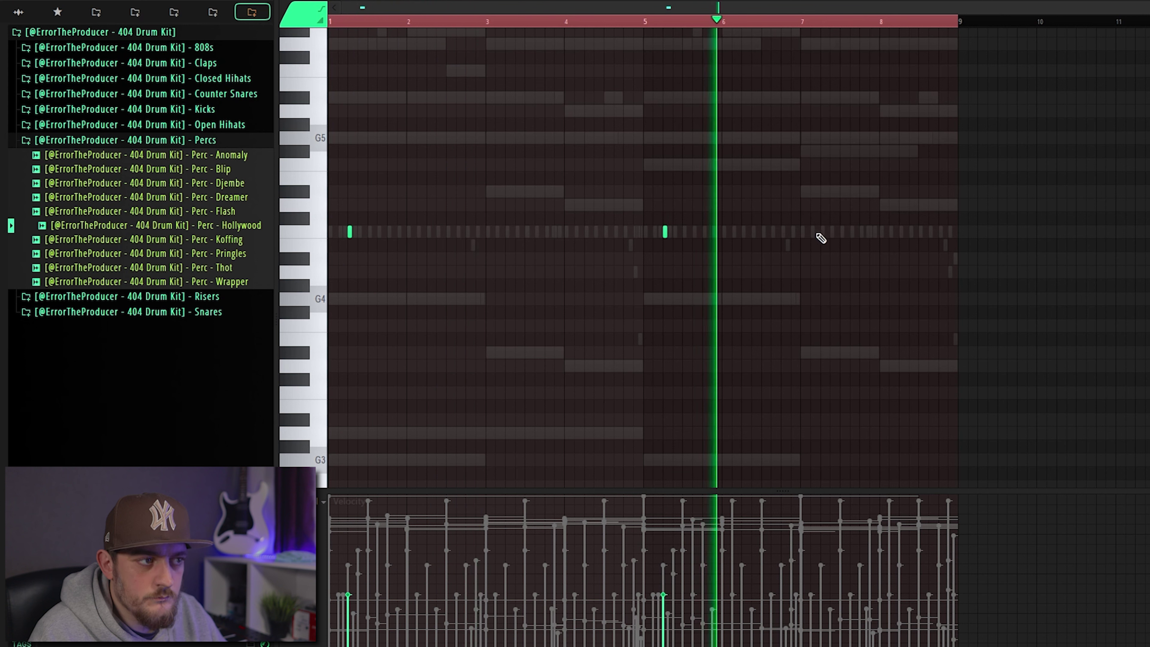
{"action": "left_click", "coordinate": [821, 232]}
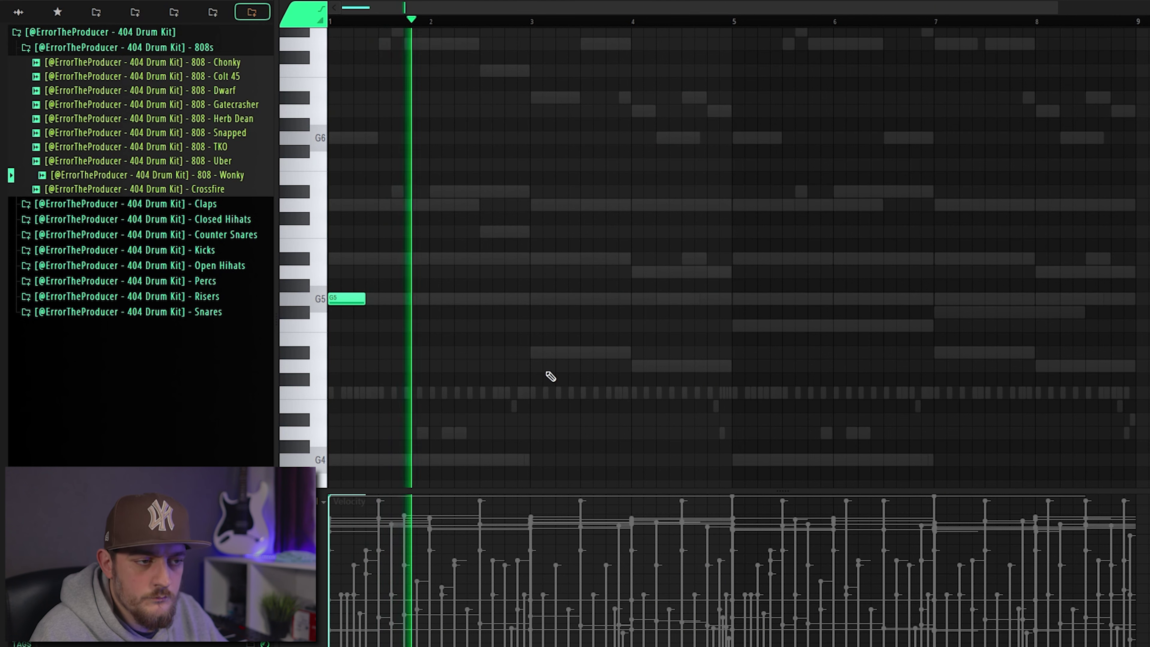
Pencil in a D#5 808 note at bar three and two D5 notes after bar four.
{"action": "left_click", "coordinate": [534, 352]}
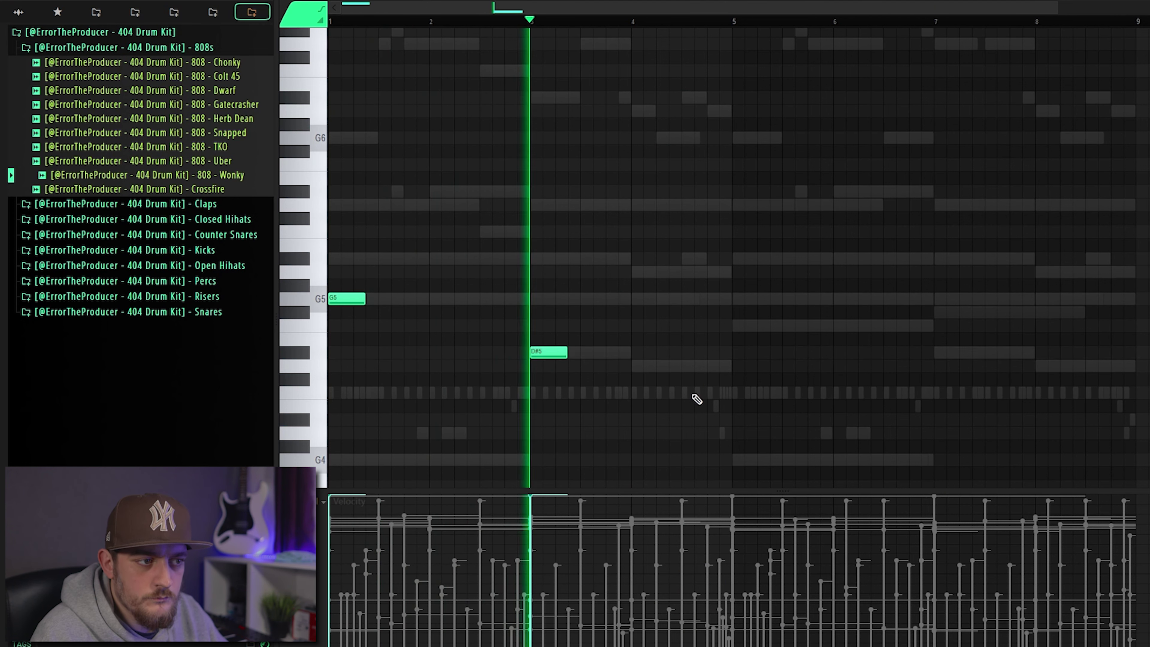
{"action": "left_click", "coordinate": [662, 367]}
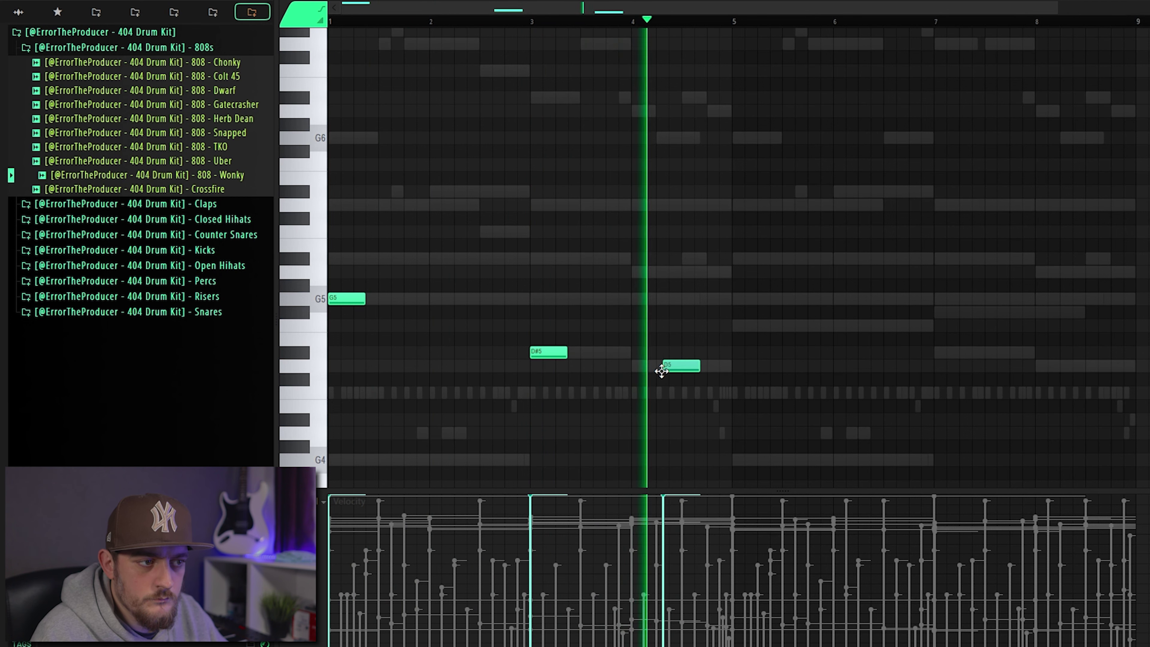
{"action": "left_click", "coordinate": [700, 367]}
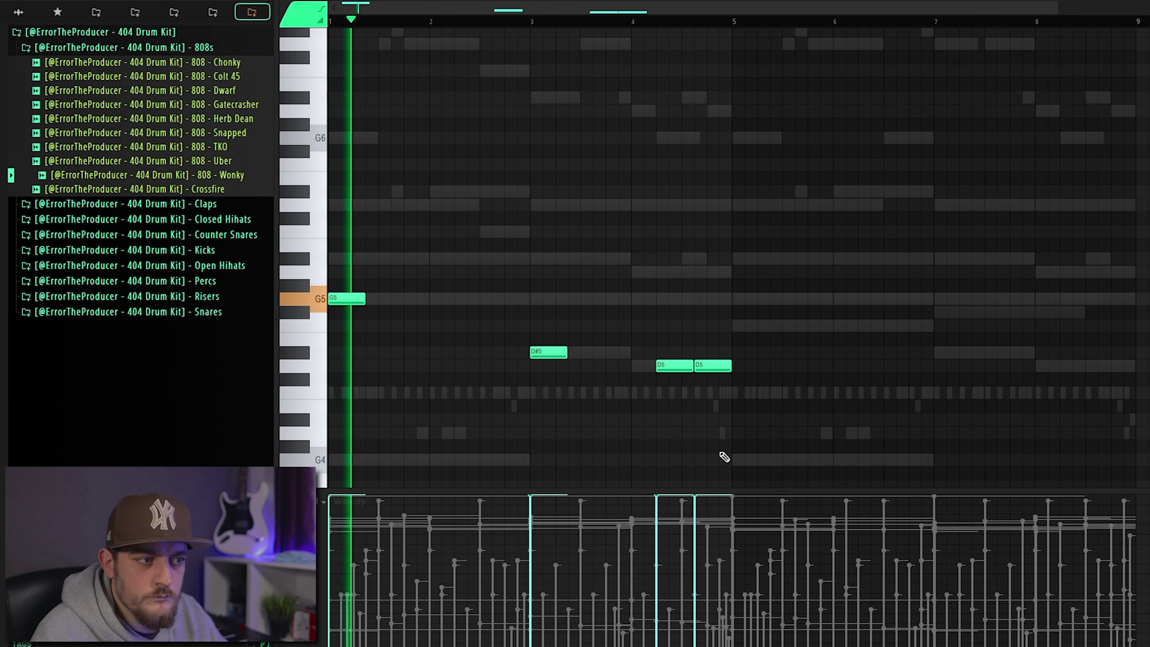
Copy the whole 808 phrase into bars five to eight and play it back.
{"action": "key", "text": "ctrl+a"}
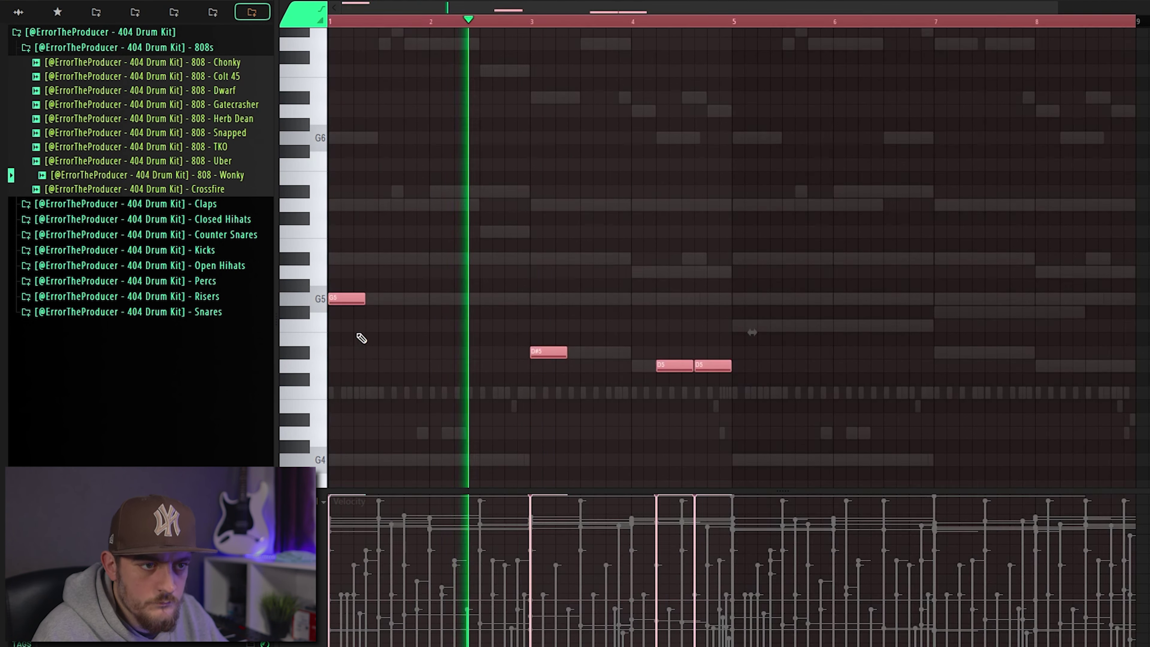
{"action": "left_click_drag", "start_coordinate": [351, 319], "coordinate": [750, 319]}
{"action": "left_click", "coordinate": [769, 360]}
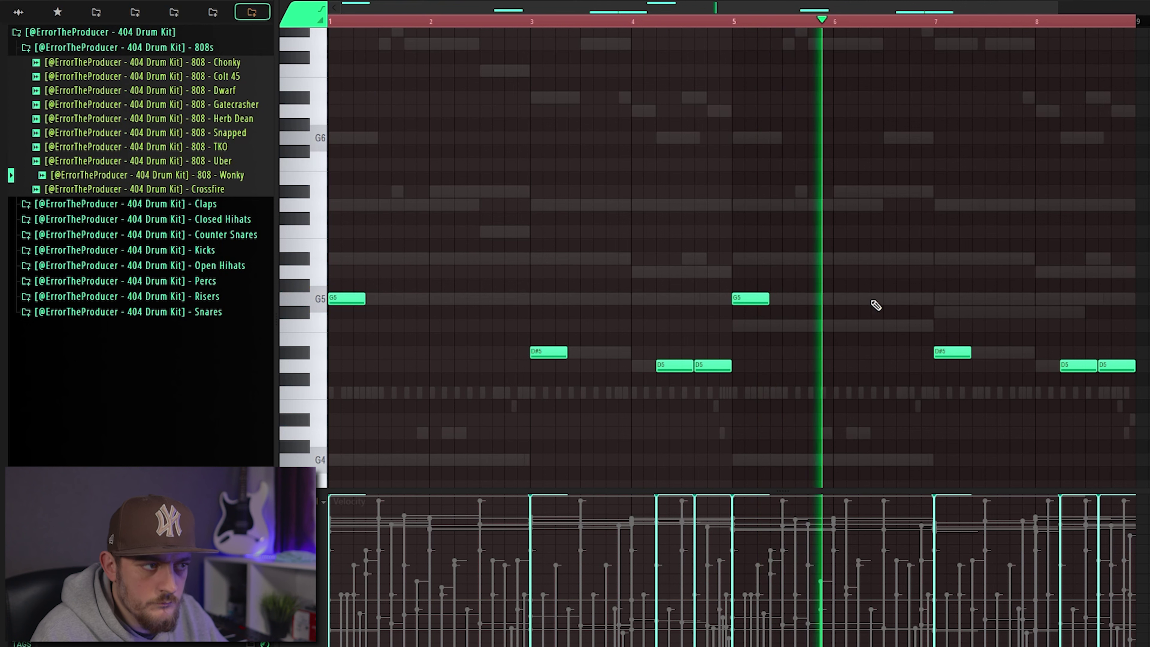
{"action": "key", "text": "space"}
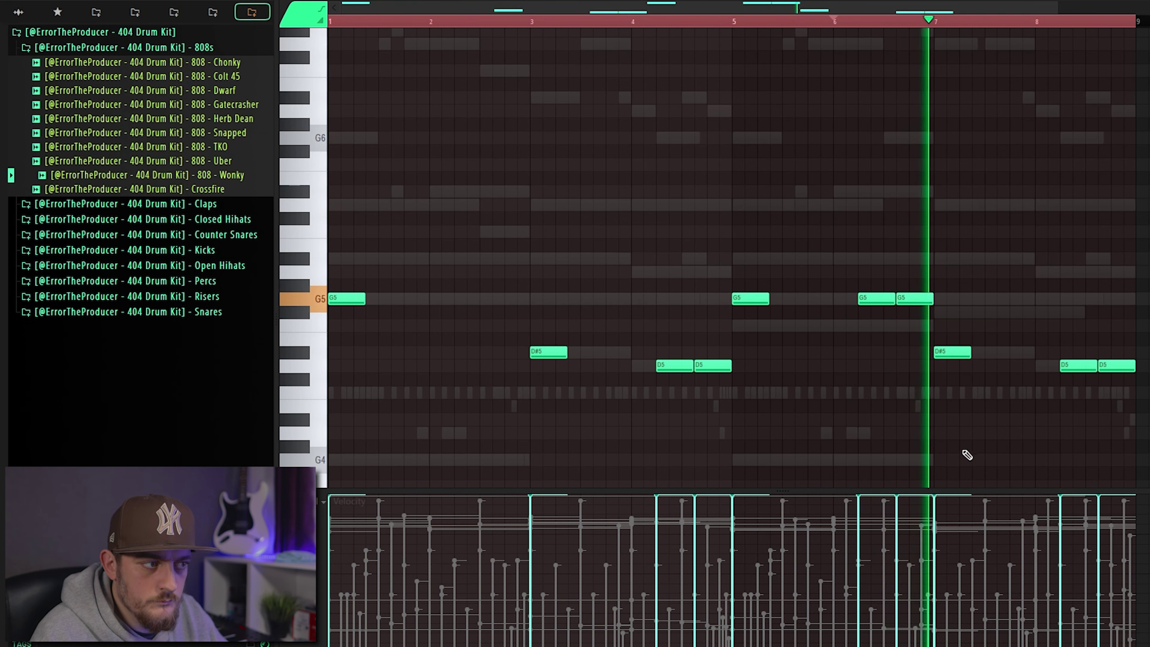
{"action": "key", "text": "space"}
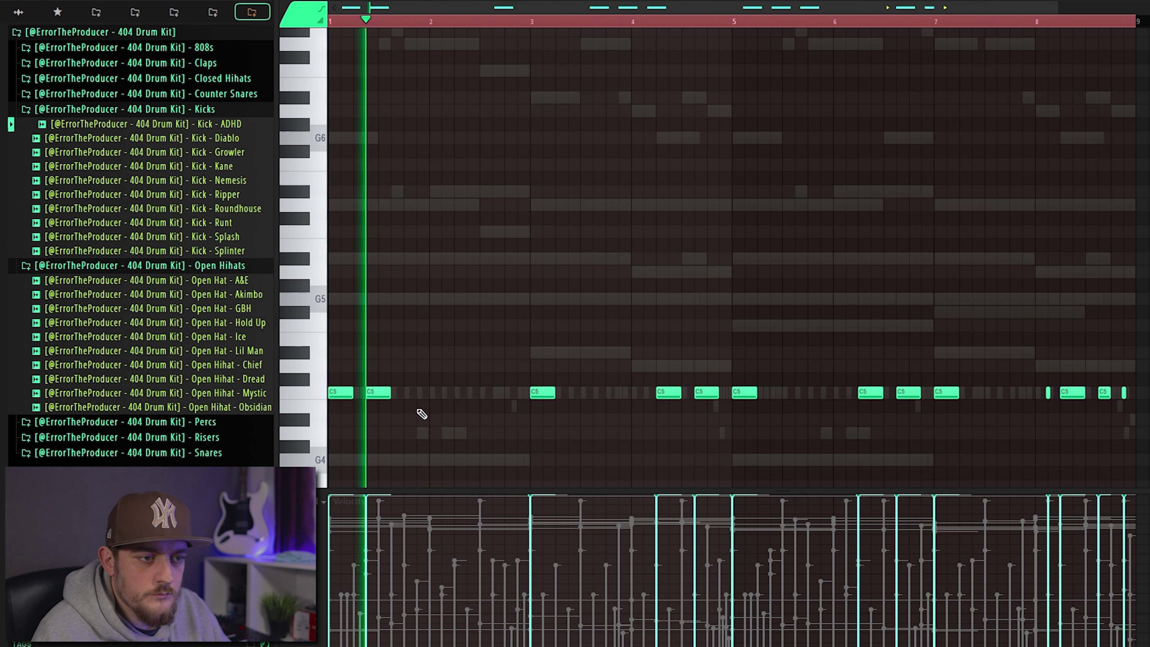
Add C5 hits near bar 2 and a quick pair around bar 3.4.
{"action": "left_click", "coordinate": [460, 392]}
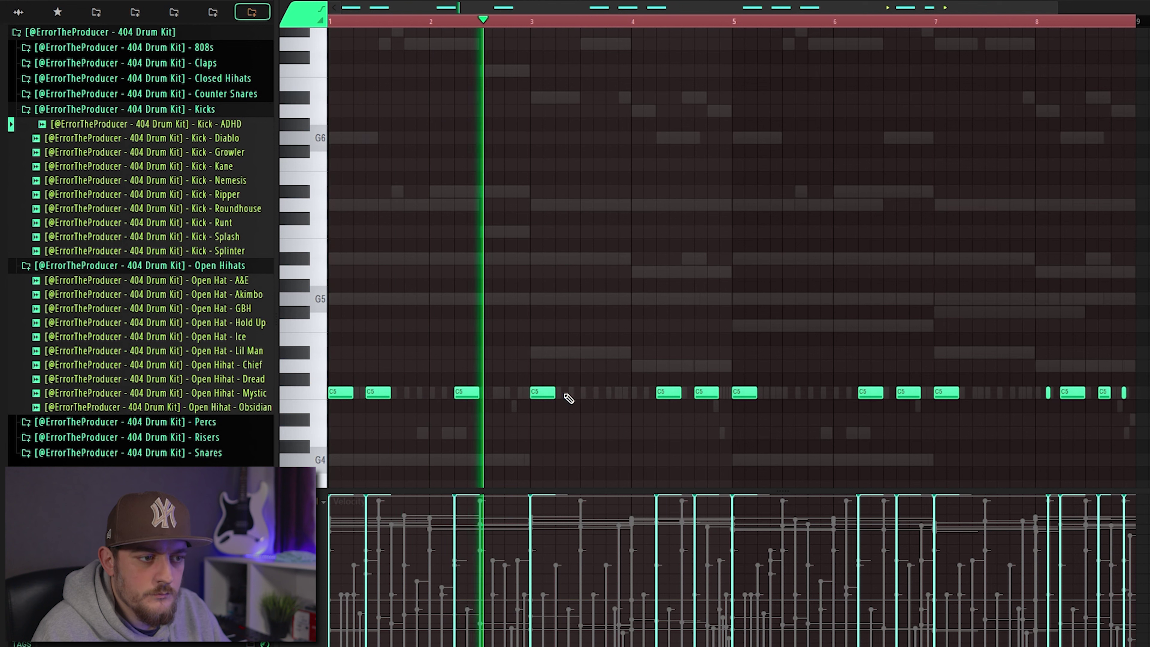
{"action": "left_click", "coordinate": [580, 393]}
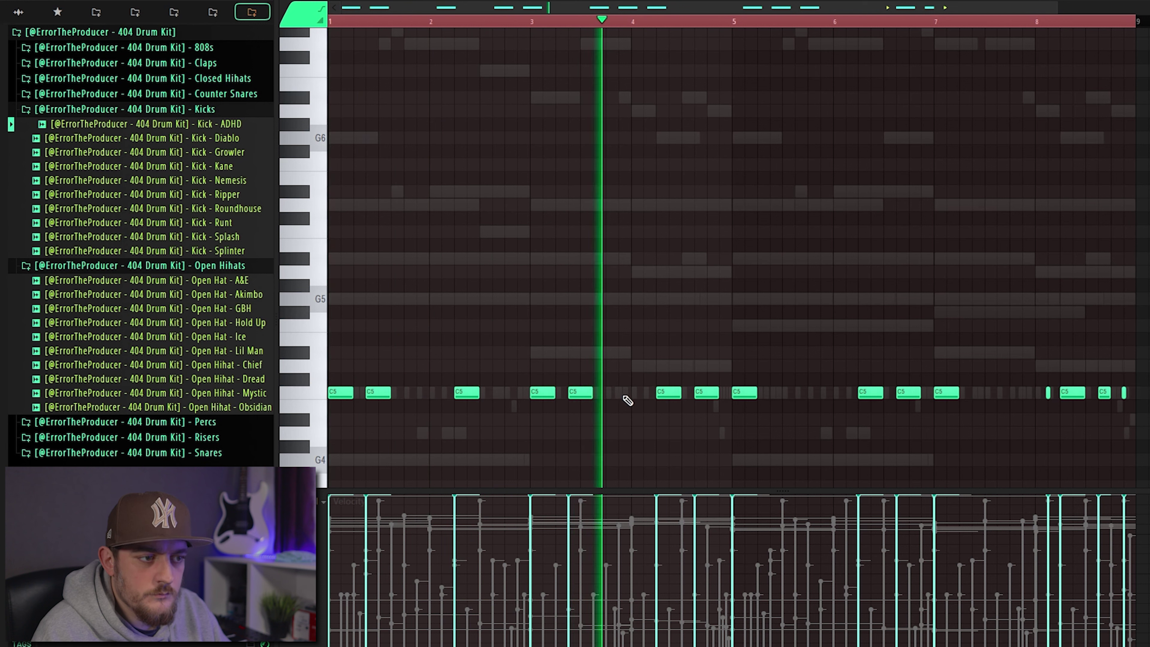
{"action": "left_click", "coordinate": [614, 394]}
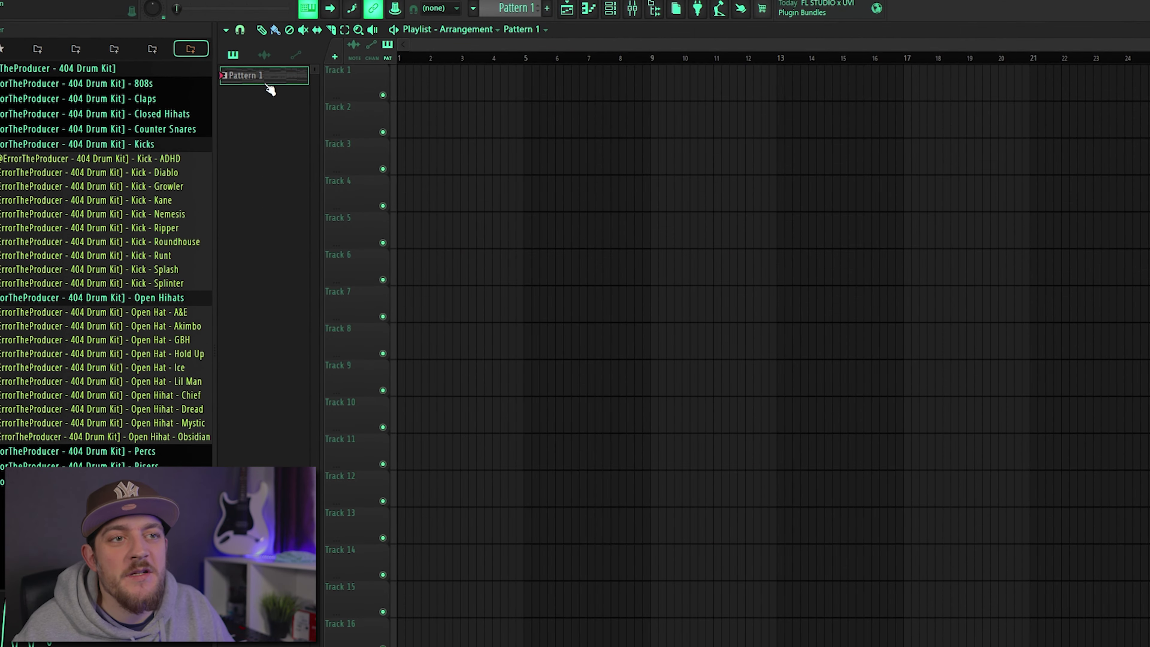
Split Pattern 1 into per-channel clips and duplicate all twelve clips to bars 9–17.
{"action": "right_click", "coordinate": [268, 84]}
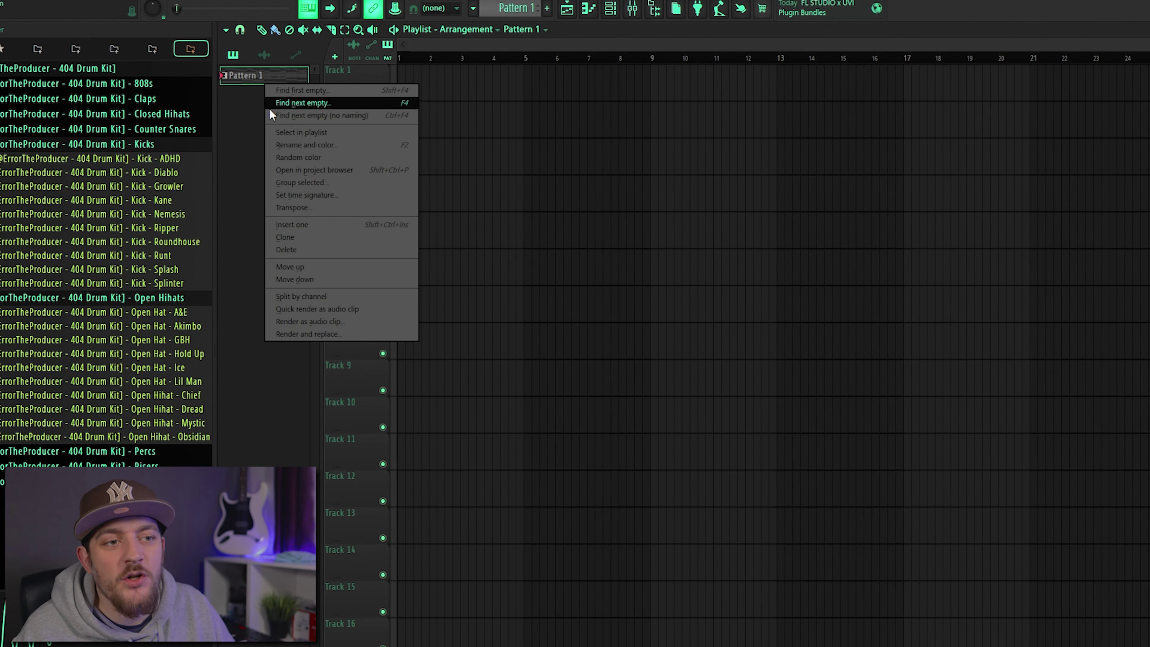
{"action": "left_click", "coordinate": [322, 299]}
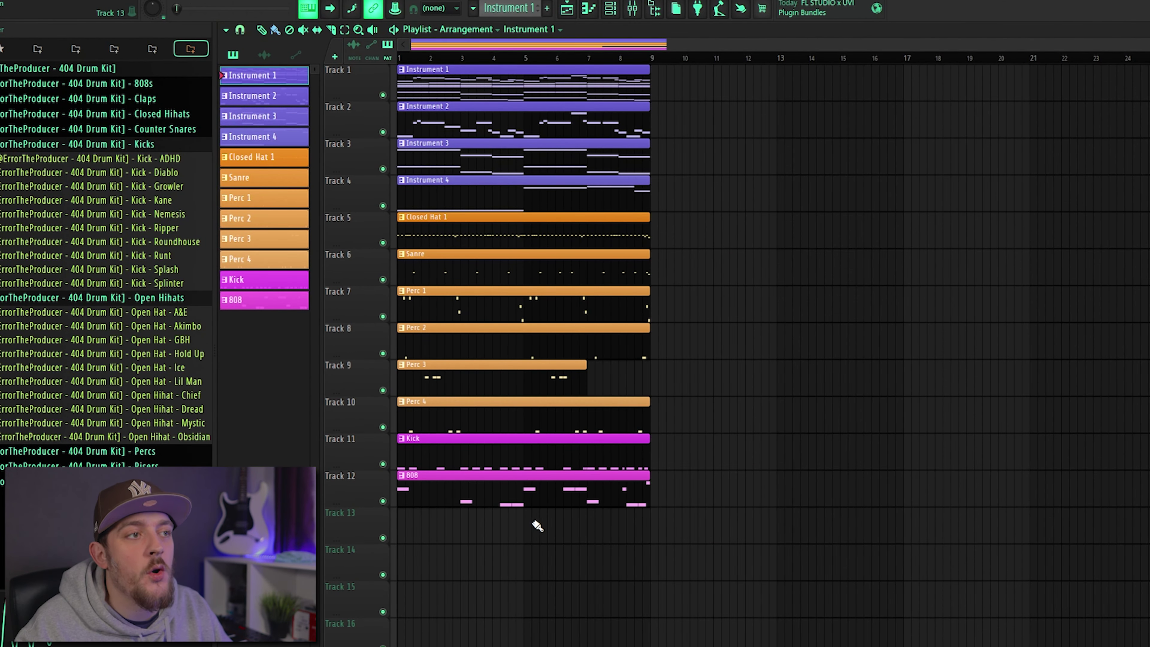
{"action": "left_click_drag", "start_coordinate": [525, 580], "coordinate": [618, 2]}
{"action": "key", "text": "ctrl+b"}
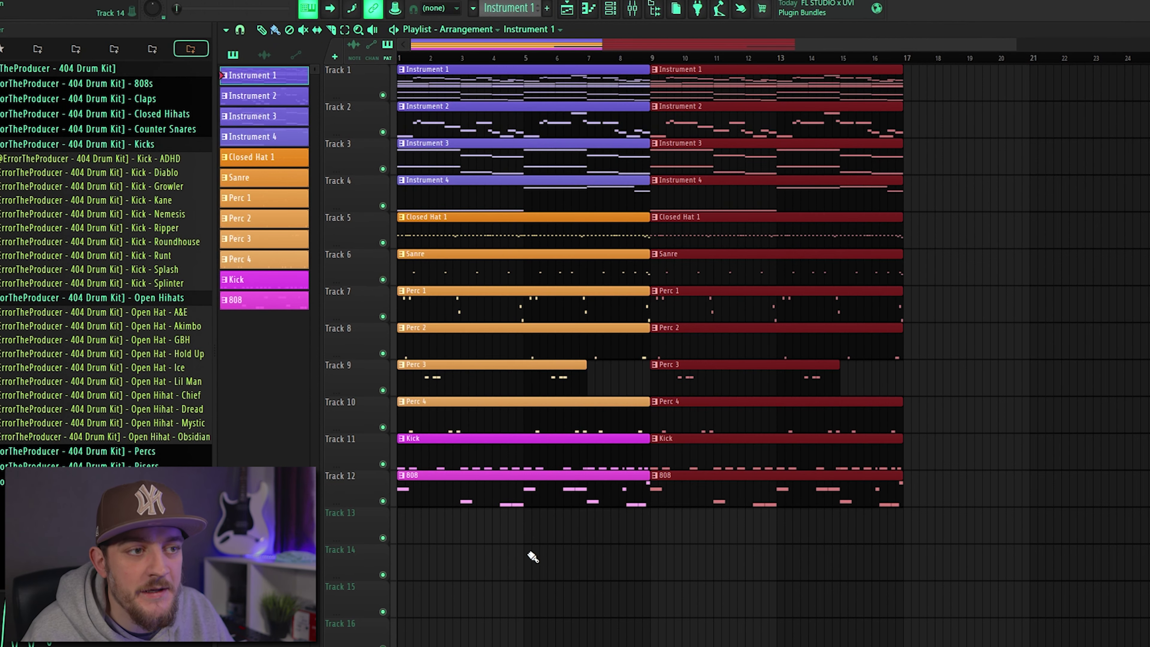
Remove the drum clips from bars 1–8 to leave a melody-only intro.
{"action": "mouse_move", "coordinate": [530, 555]}
{"action": "left_mouse_down"}
{"action": "mouse_move", "coordinate": [495, 457]}
{"action": "mouse_move", "coordinate": [494, 246]}
{"action": "left_mouse_up"}
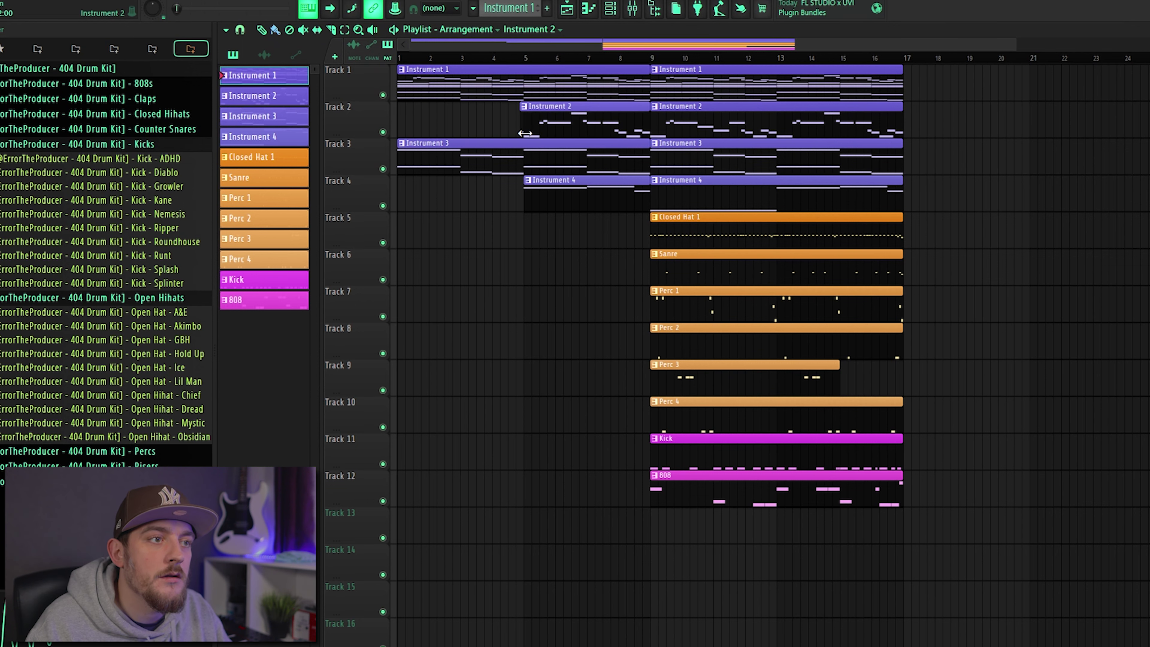
{"action": "scroll", "coordinate": [565, 244], "scroll_direction": "right", "scroll_amount": 2}
{"action": "left_click_drag", "start_coordinate": [565, 244], "coordinate": [580, 102]}
{"action": "scroll", "coordinate": [580, 103], "scroll_direction": "up", "scroll_amount": 2}
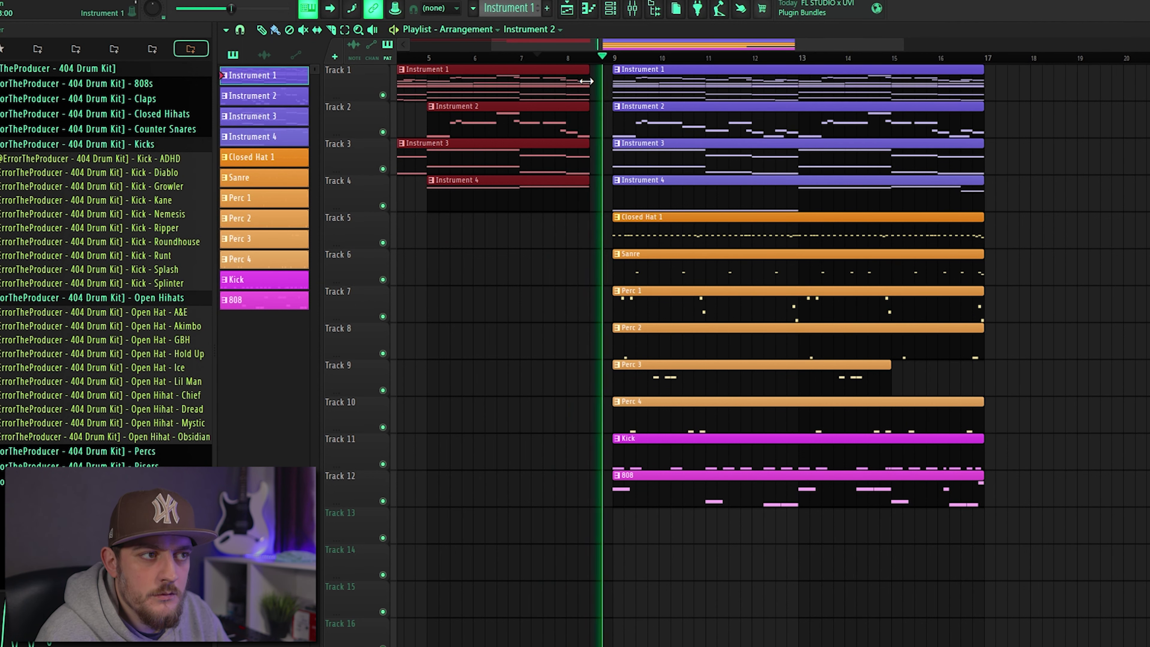
{"action": "scroll", "coordinate": [526, 106], "scroll_direction": "down", "scroll_amount": 3}
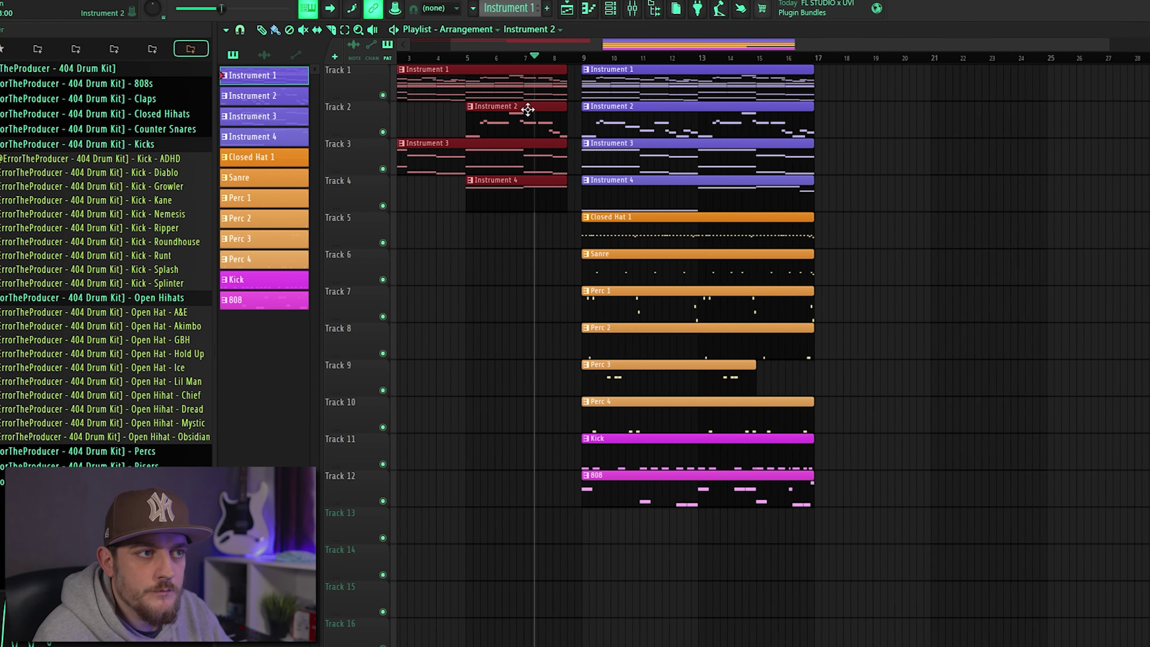
{"action": "left_click", "coordinate": [481, 354]}
{"action": "key", "text": "F9"}
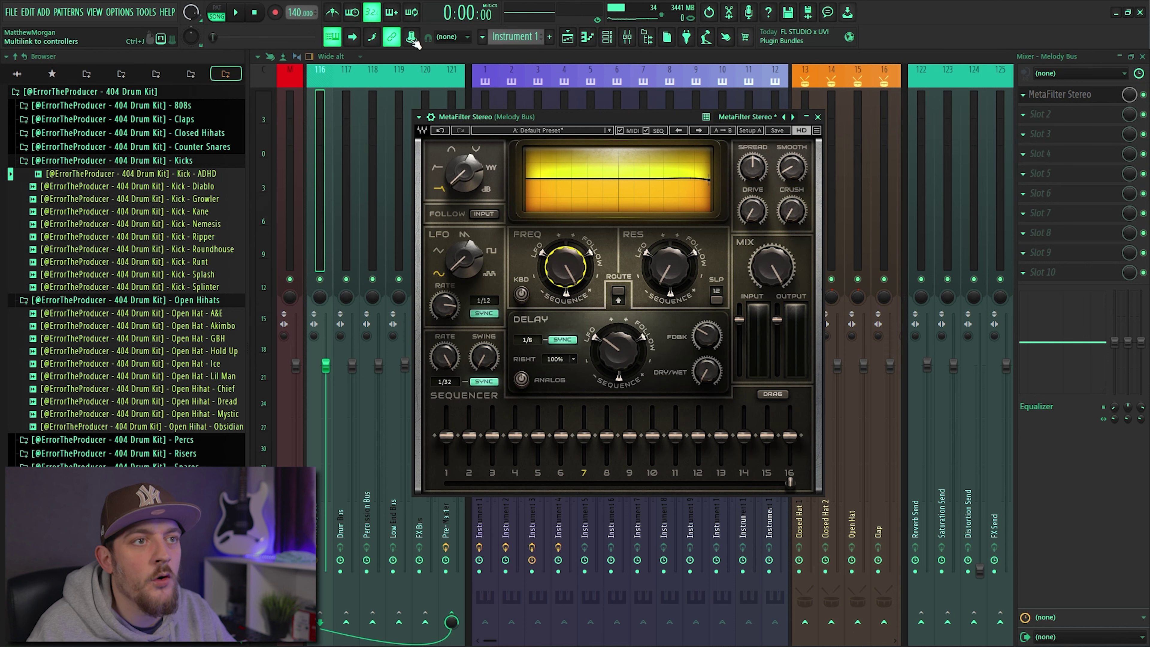
Create a MetaFilter Vcf Freq automation clip and bend its ramp into a rising curve.
{"action": "right_click", "coordinate": [411, 38]}
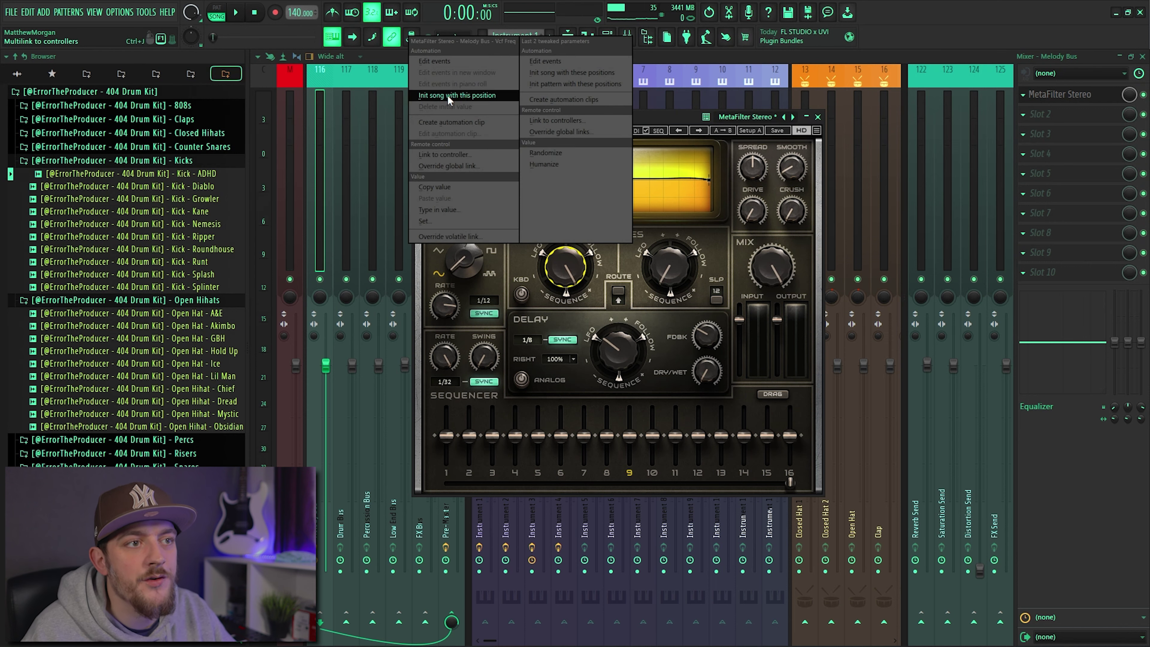
{"action": "left_click", "coordinate": [457, 121]}
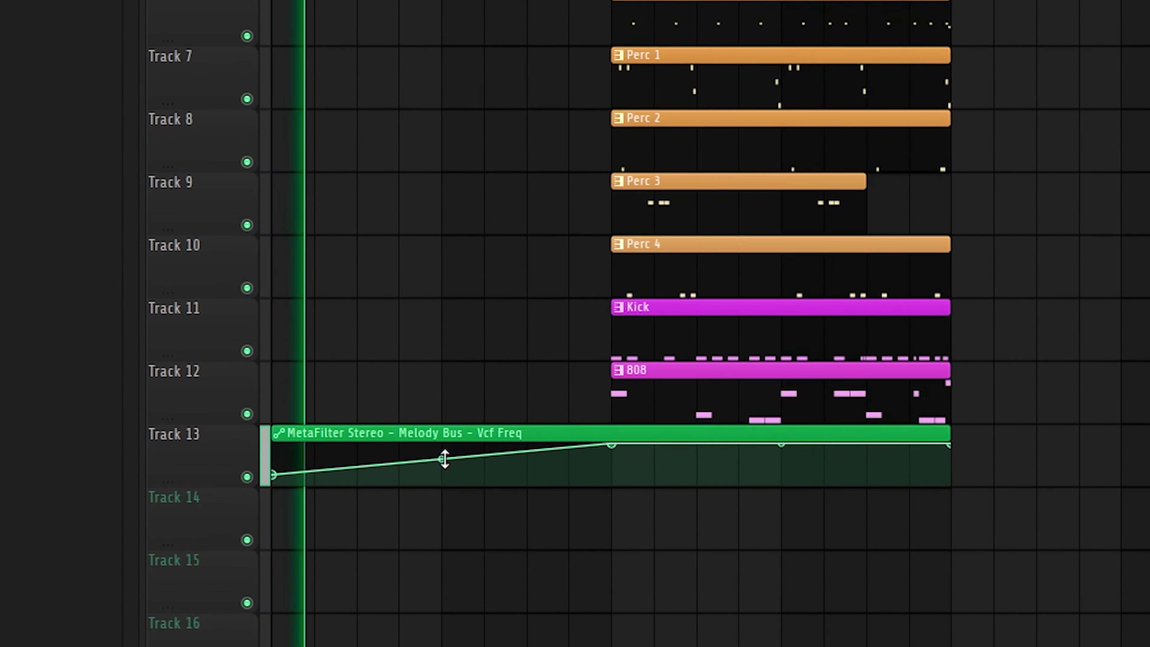
{"action": "left_click_drag", "start_coordinate": [444, 459], "coordinate": [444, 471]}
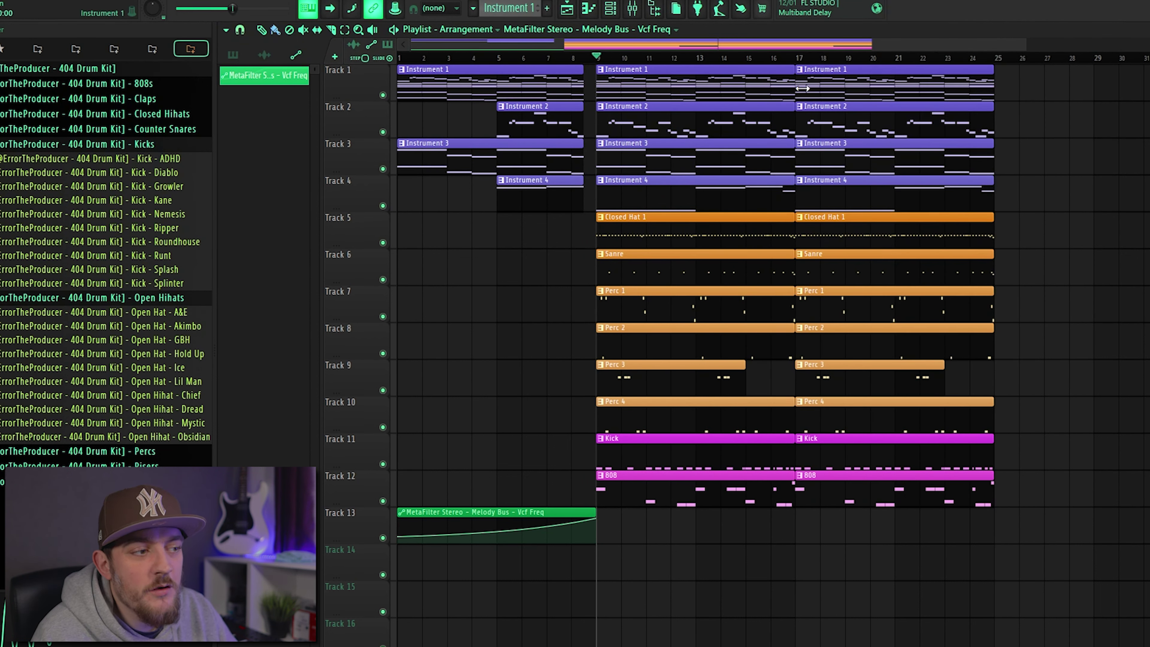
Trim the starts of the Kick, Perc 4 and Perc 2 clips after bar 17.
{"action": "scroll", "coordinate": [785, 461], "scroll_direction": "up", "scroll_amount": 2}
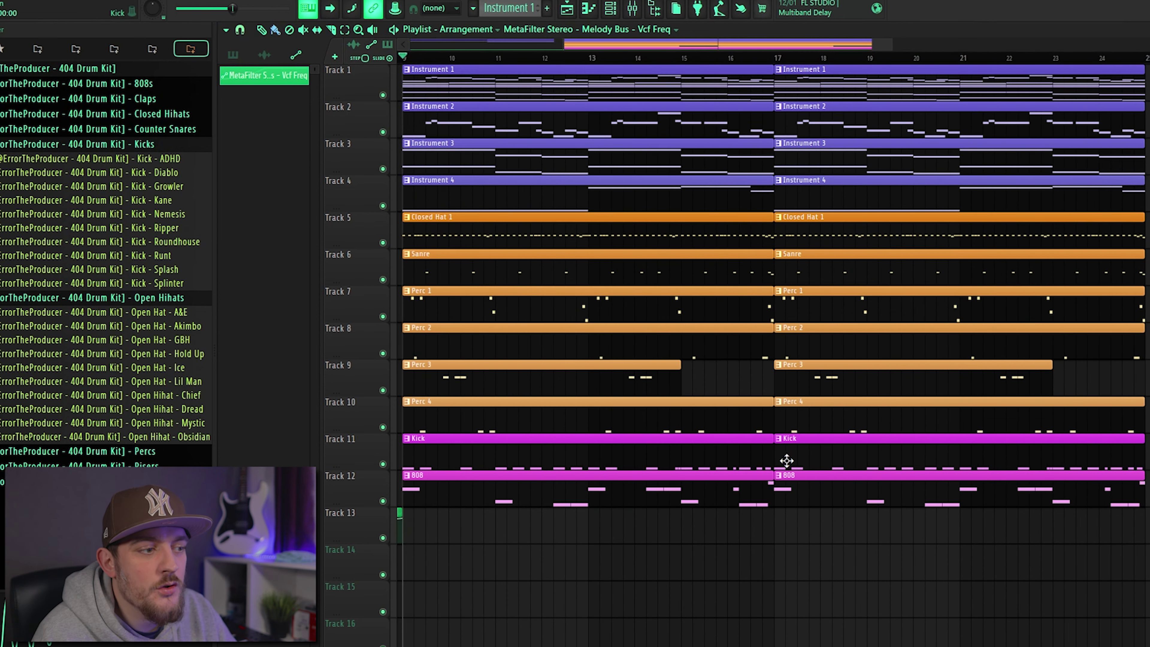
{"action": "left_click_drag", "start_coordinate": [775, 461], "coordinate": [856, 466]}
{"action": "left_click_drag", "start_coordinate": [775, 428], "coordinate": [821, 428]}
{"action": "left_click_drag", "start_coordinate": [780, 342], "coordinate": [846, 343]}
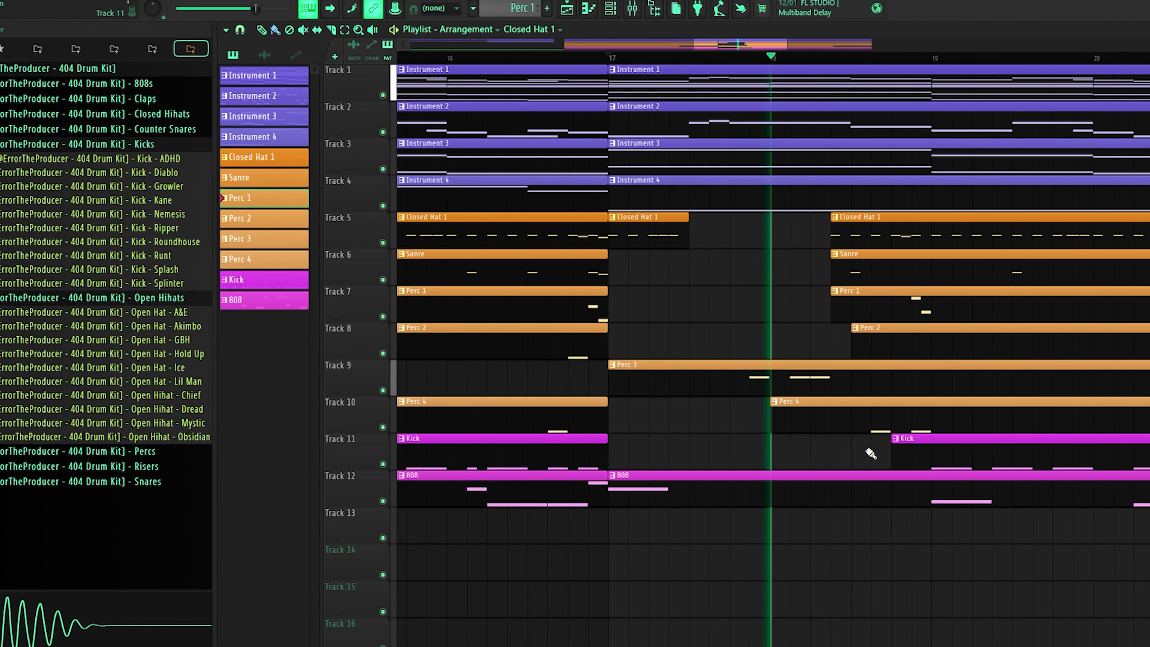
Shorten Closed Hat 1 to end near bar 24.4 and play back from bar 23.
{"action": "scroll", "coordinate": [883, 428], "scroll_direction": "down", "scroll_amount": 5}
{"action": "scroll", "coordinate": [922, 433], "scroll_direction": "up", "scroll_amount": 3}
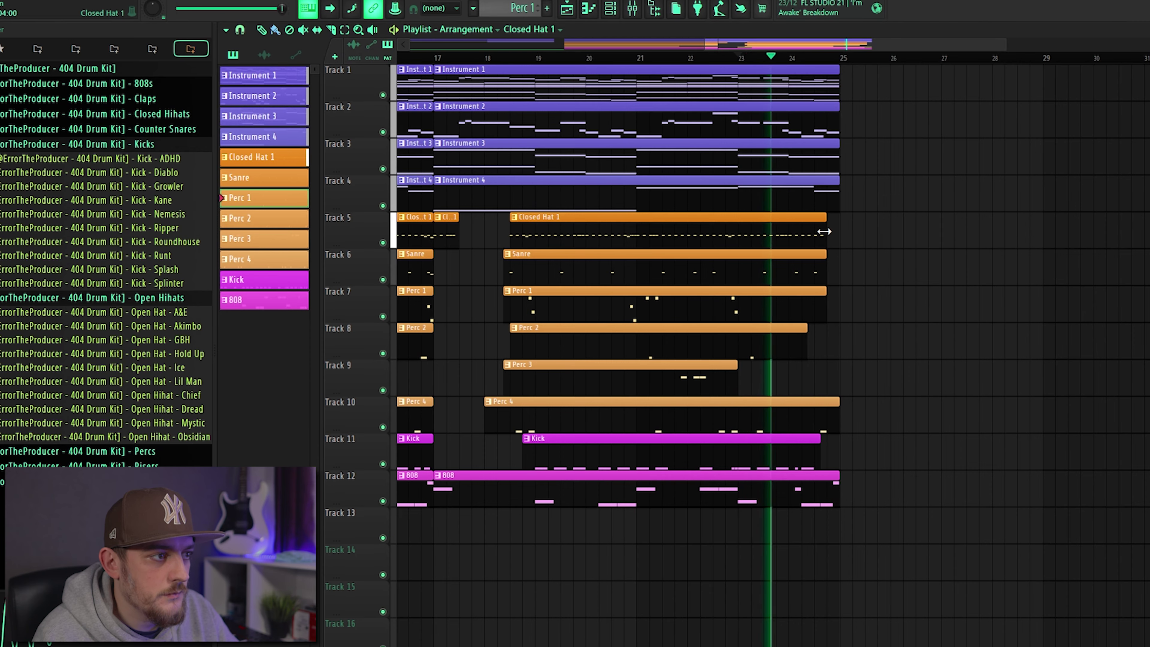
{"action": "scroll", "coordinate": [842, 231], "scroll_direction": "up", "scroll_amount": 2}
{"action": "key", "text": "space"}
{"action": "left_click_drag", "start_coordinate": [824, 228], "coordinate": [800, 229]}
{"action": "key", "text": "space"}
{"action": "scroll", "coordinate": [855, 210], "scroll_direction": "down", "scroll_amount": 2}
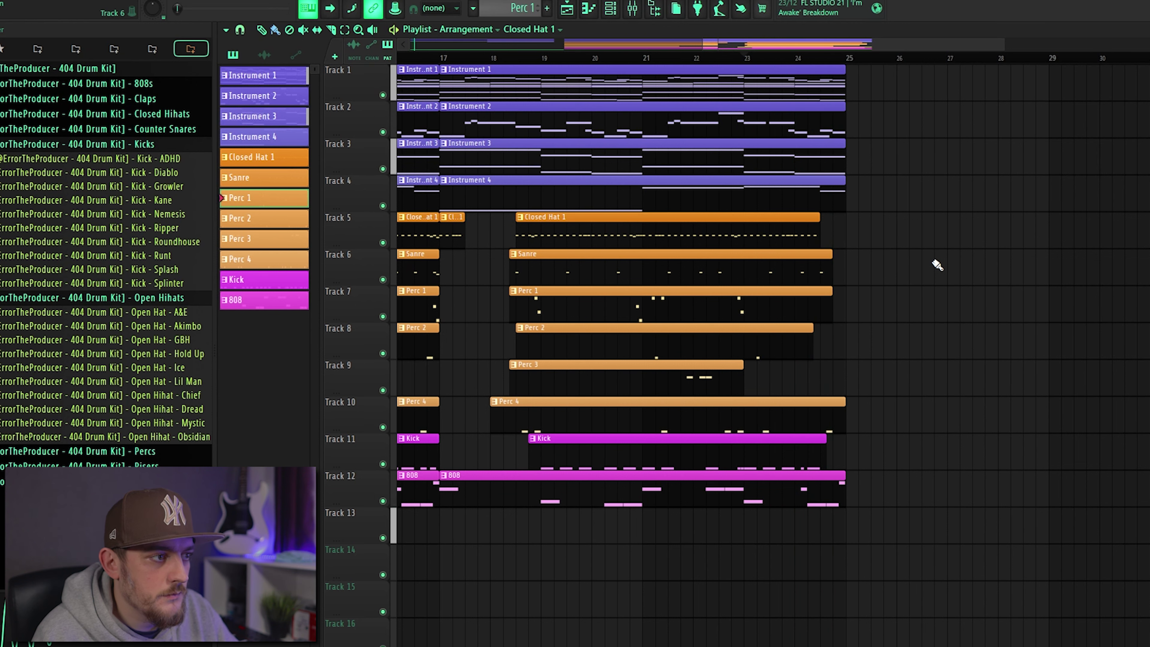
Copy every clip in bars 9–17 to bars 25–33.
{"action": "key", "text": "space"}
{"action": "scroll", "coordinate": [478, 140], "scroll_direction": "down", "scroll_amount": 3}
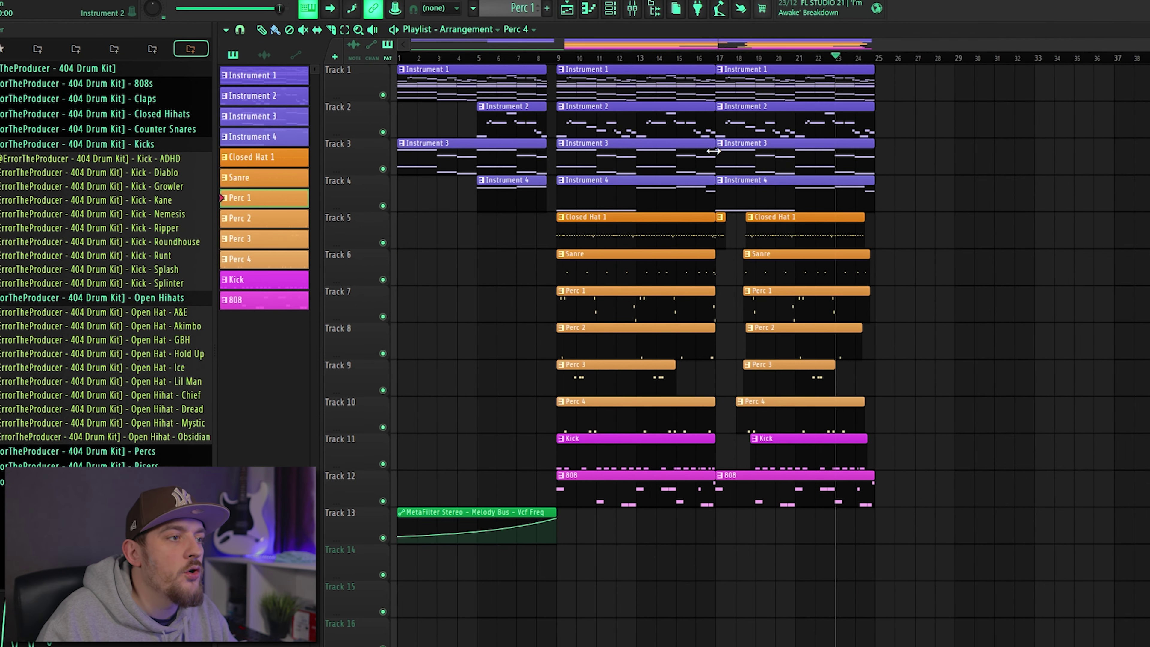
{"action": "left_click_drag", "start_coordinate": [636, 579], "coordinate": [664, 25]}
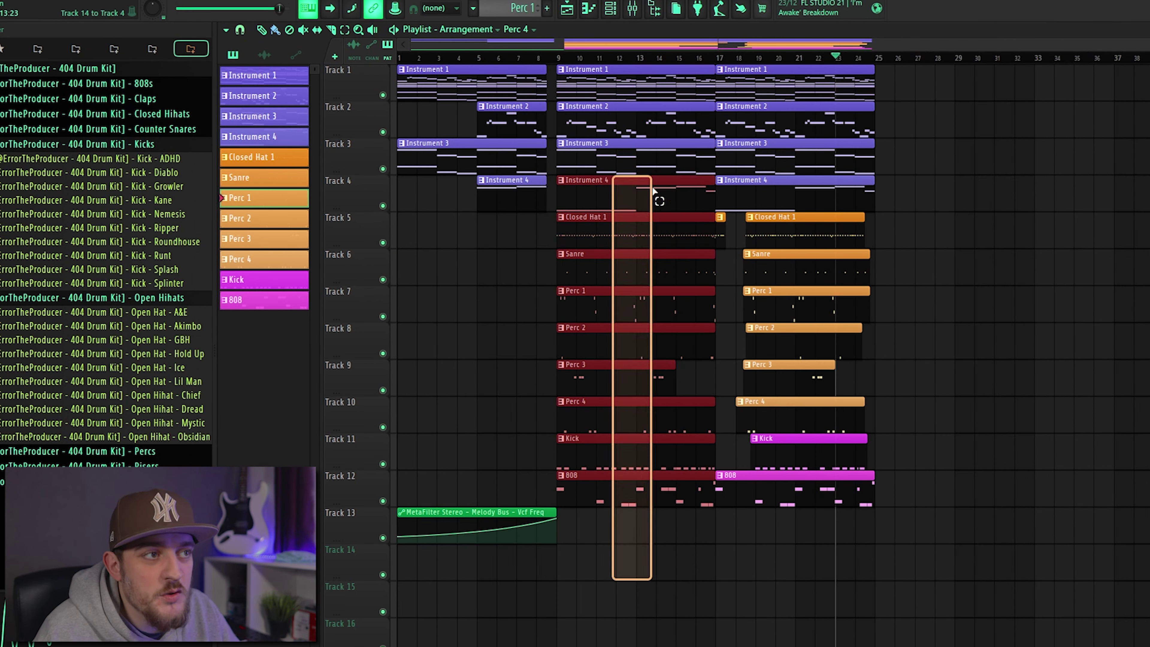
{"action": "left_click_drag", "start_coordinate": [615, 83], "coordinate": [932, 84]}
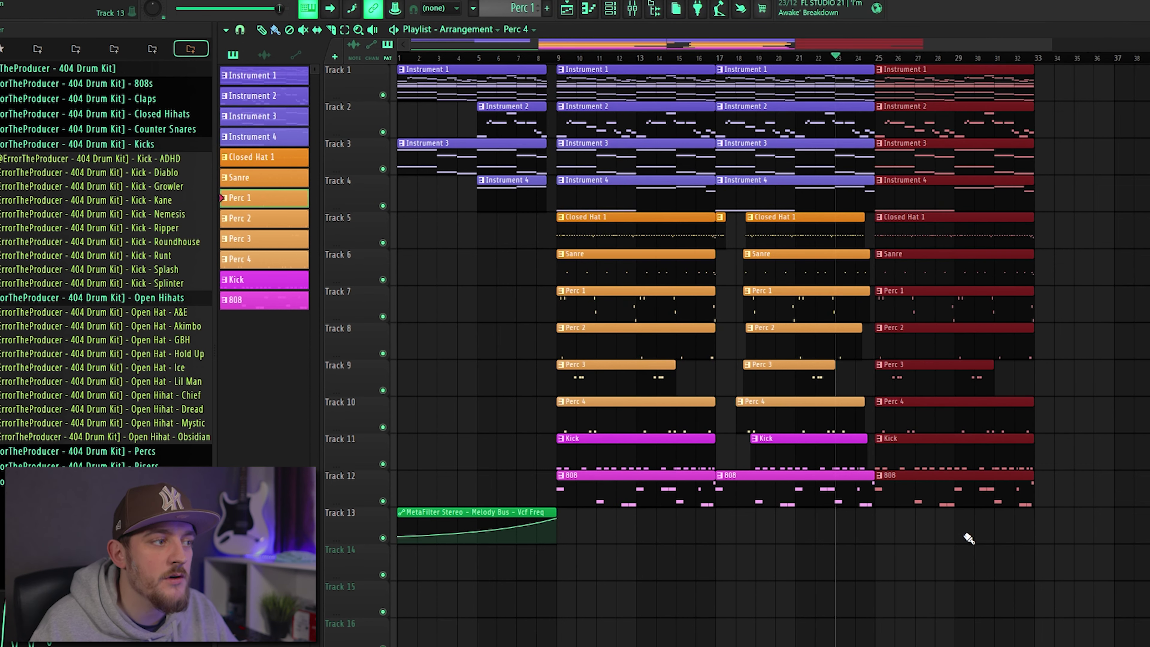
{"action": "left_click", "coordinate": [966, 551]}
Delete the copied Kick, Perc 1 and Perc 4 clips; make Closed Hat 1 and 808 unique.
{"action": "right_click", "coordinate": [943, 457]}
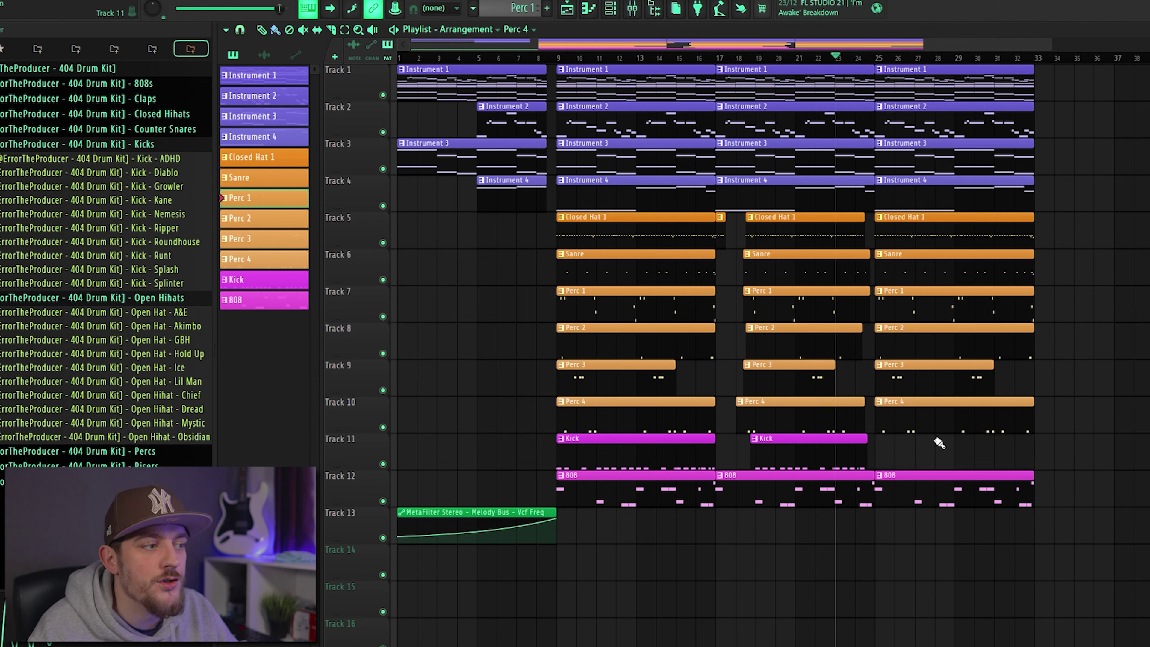
{"action": "right_click", "coordinate": [937, 421]}
{"action": "right_click", "coordinate": [924, 301]}
{"action": "left_click", "coordinate": [880, 219]}
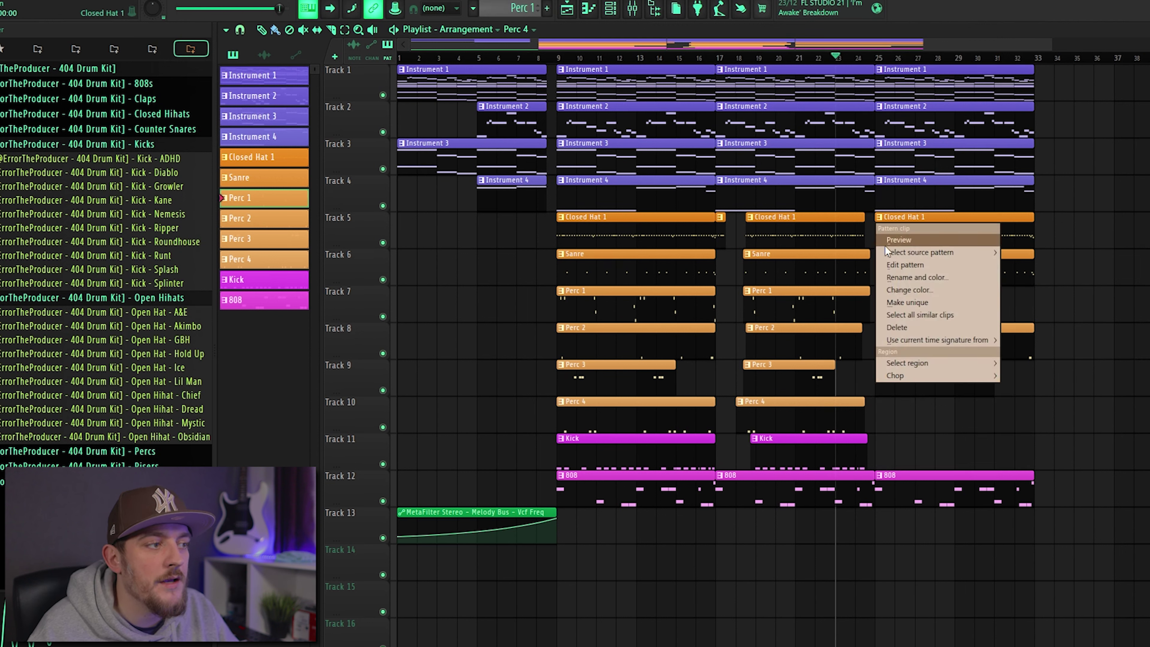
{"action": "left_click", "coordinate": [920, 304]}
{"action": "left_click", "coordinate": [879, 475]}
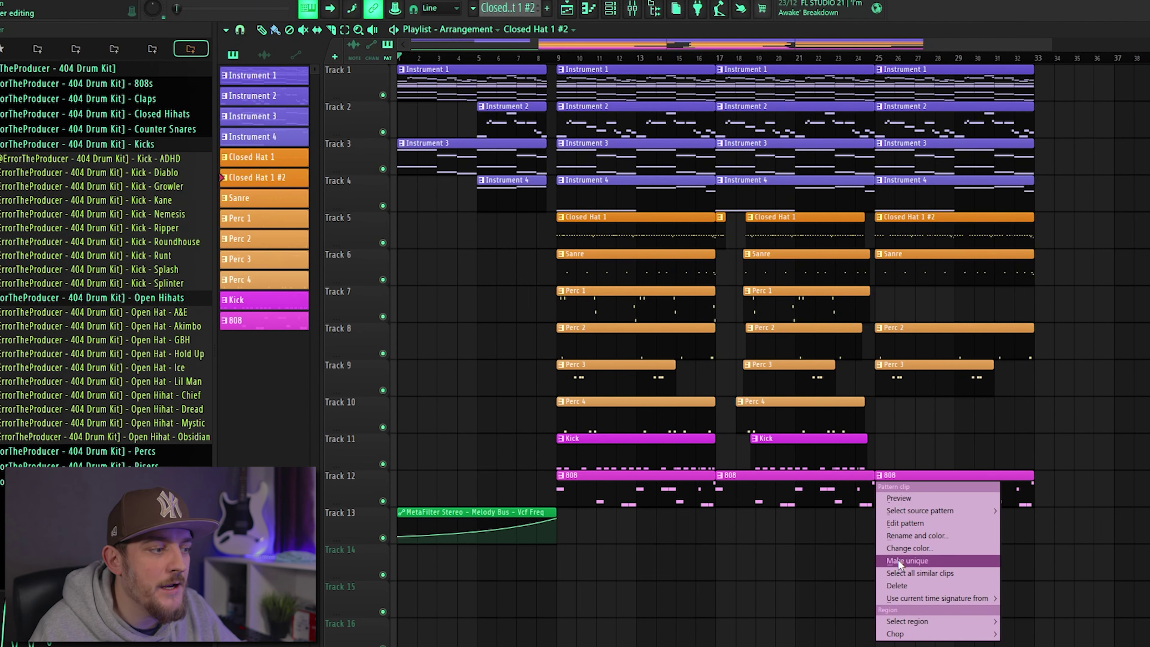
{"action": "left_click", "coordinate": [915, 564]}
Remove the Instrument 4 and Instrument 2 clips from bars 25–33 and select the section.
{"action": "scroll", "coordinate": [920, 200], "scroll_direction": "down", "scroll_amount": 2}
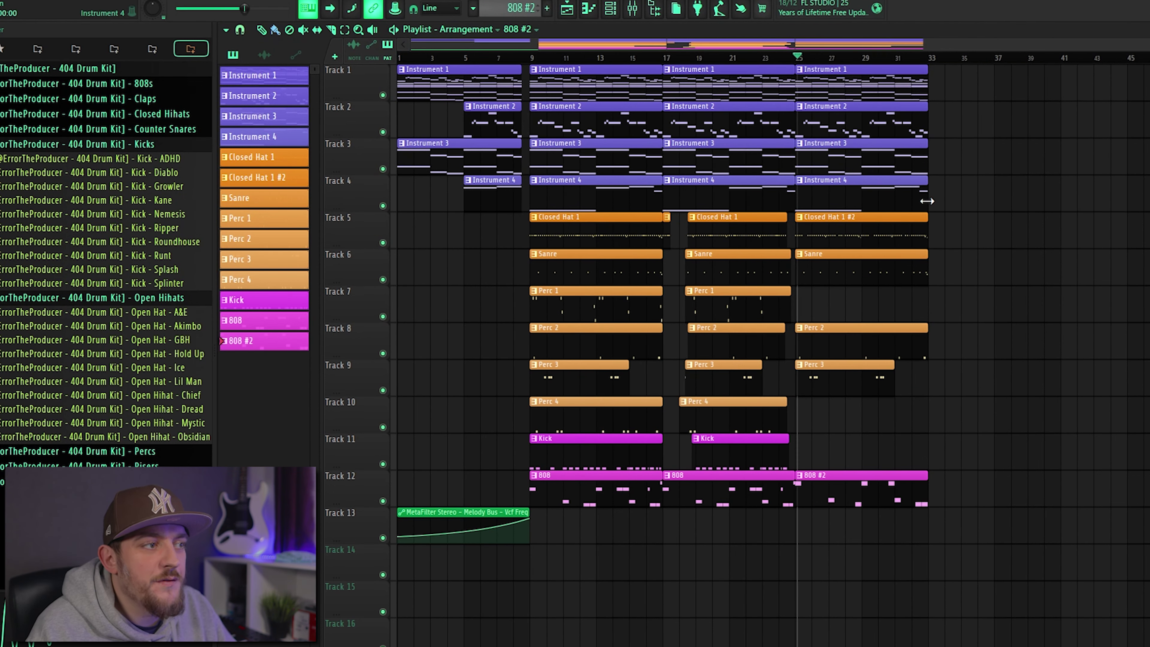
{"action": "right_click", "coordinate": [855, 199]}
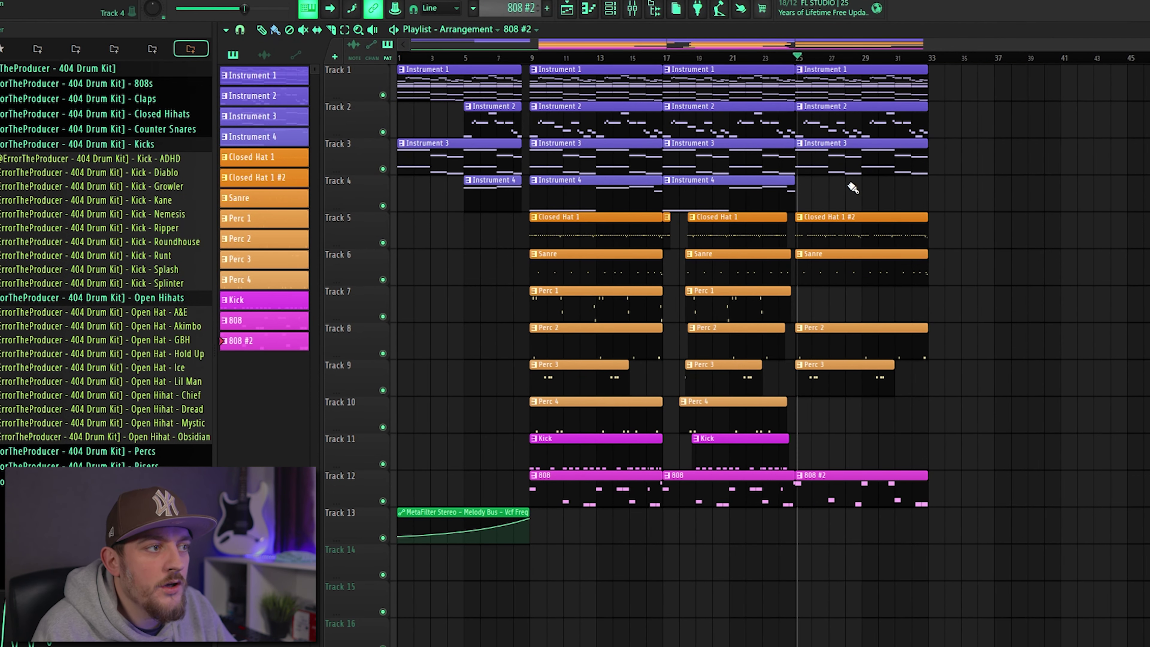
{"action": "right_click", "coordinate": [839, 123]}
{"action": "left_click_drag", "start_coordinate": [847, 546], "coordinate": [888, 64]}
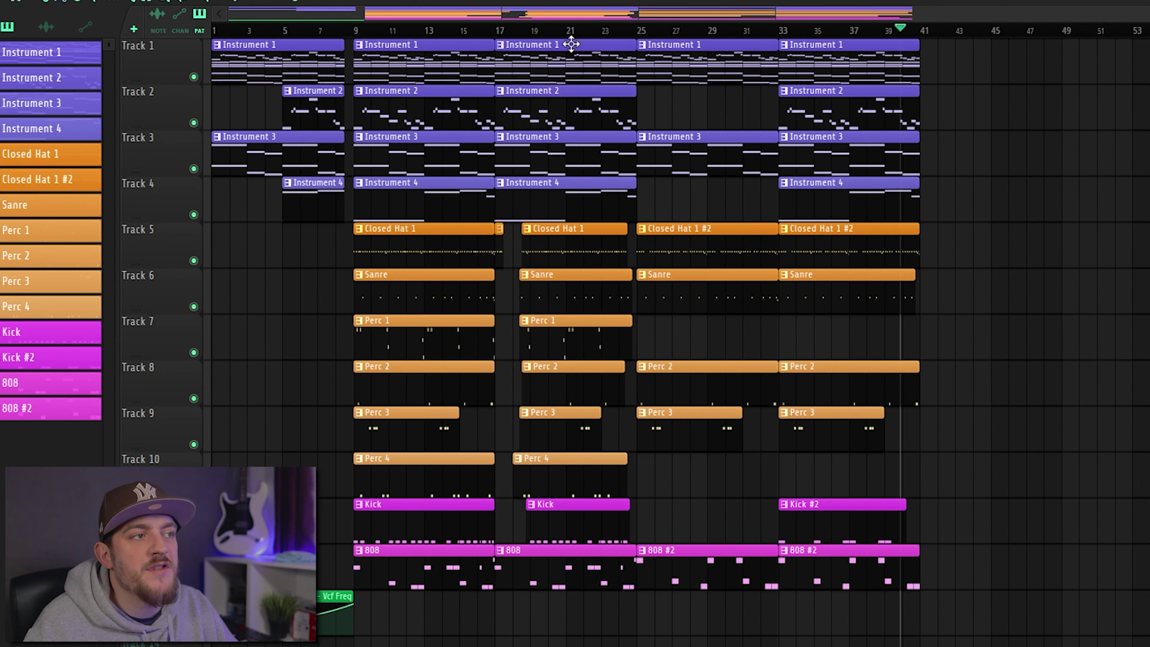
Copy the bar 1–8 melody and sweep clips to bar 41, making the copied Vcf Freq sweep unique.
{"action": "left_click_drag", "start_coordinate": [209, 607], "coordinate": [983, 92]}
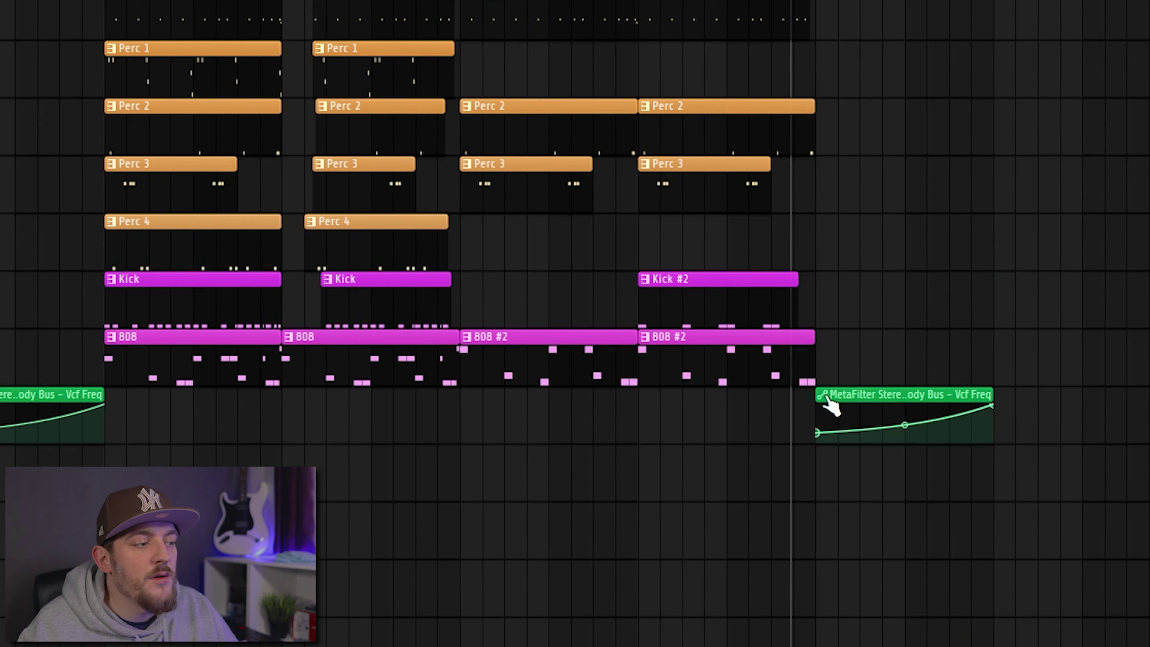
{"action": "right_click", "coordinate": [928, 593]}
{"action": "left_click", "coordinate": [871, 532]}
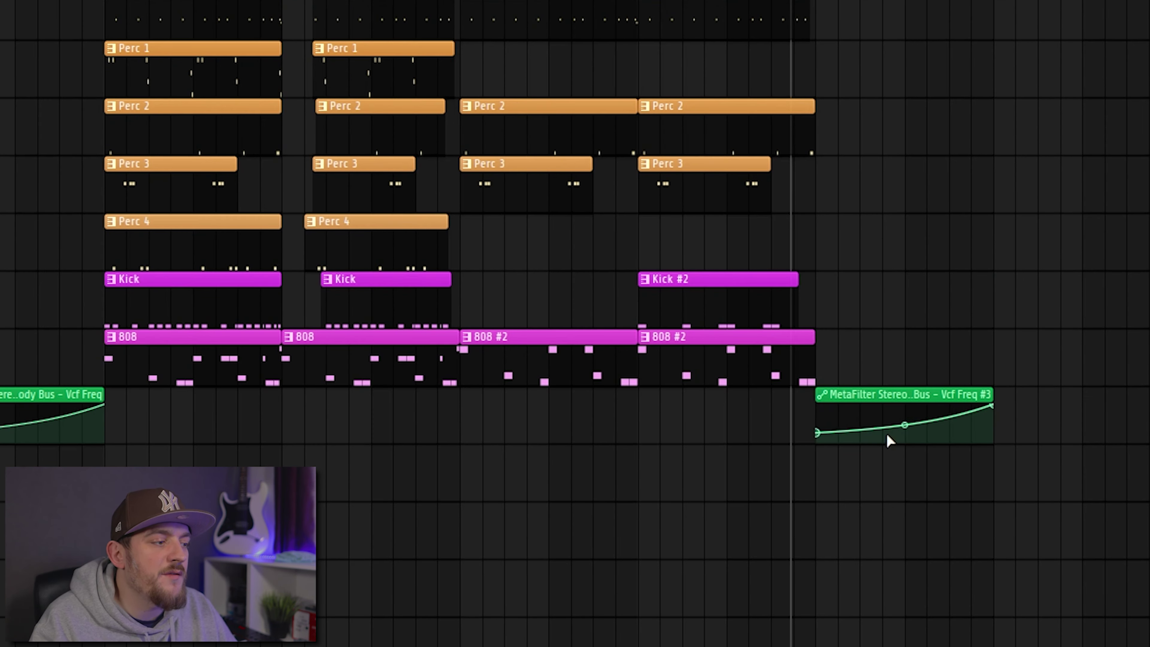